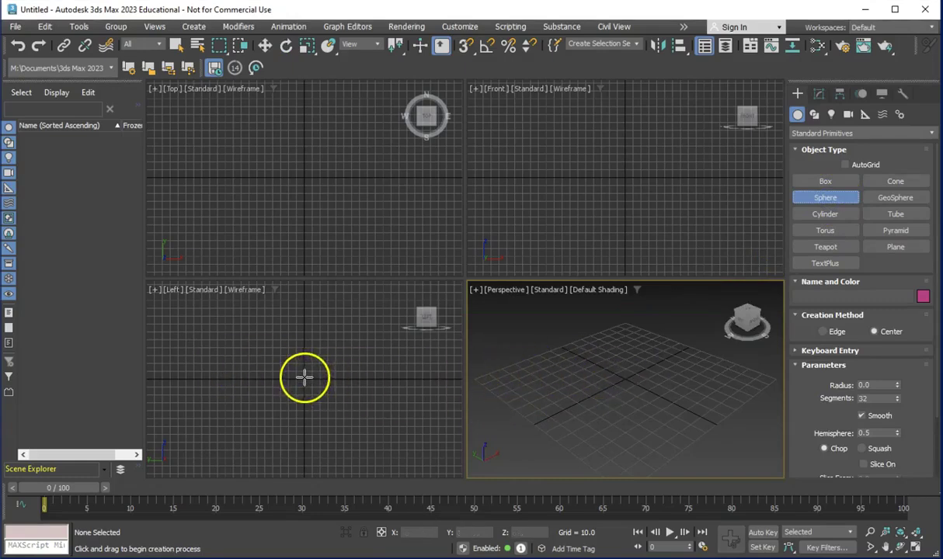
- Create a hemisphere with a radius of about 63 at the Left viewport's origin and rotate it so its flat face points up
{"action": "left_click_drag", "start_coordinate": [303, 379], "coordinate": [352, 393]}
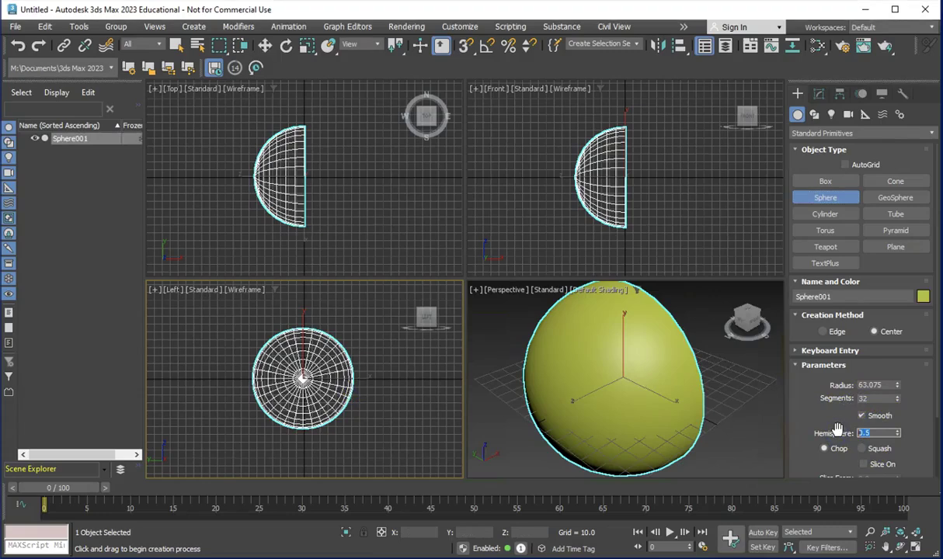
{"action": "left_click", "coordinate": [927, 446]}
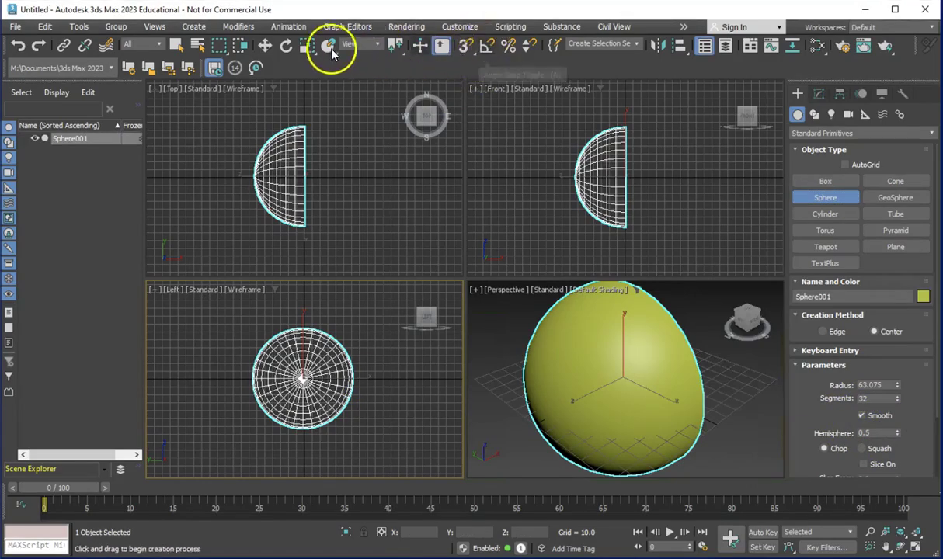
{"action": "left_click", "coordinate": [287, 47]}
{"action": "left_click_drag", "start_coordinate": [609, 343], "coordinate": [562, 475]}
{"action": "left_click", "coordinate": [425, 533]}
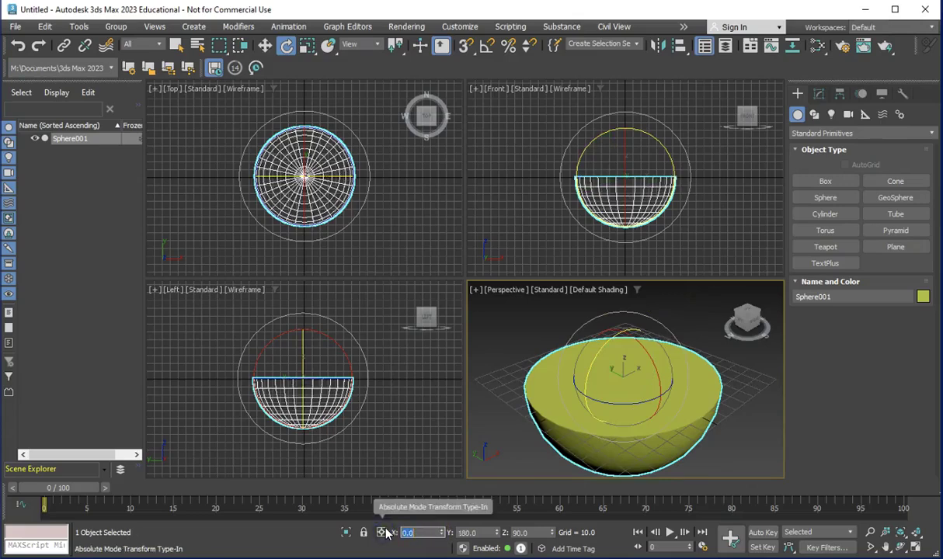
{"action": "left_click", "coordinate": [501, 374]}
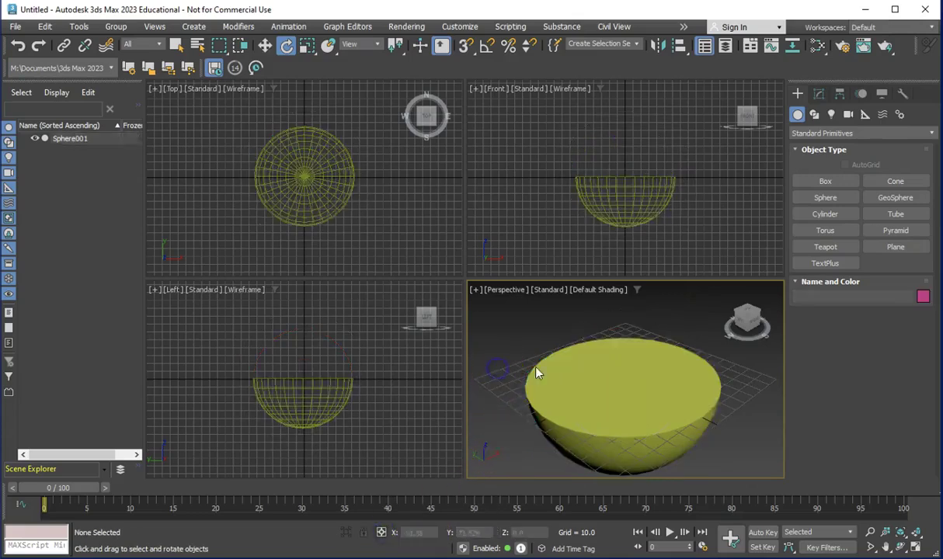
- Convert the hemisphere to an Editable Poly
{"action": "left_click", "coordinate": [628, 371]}
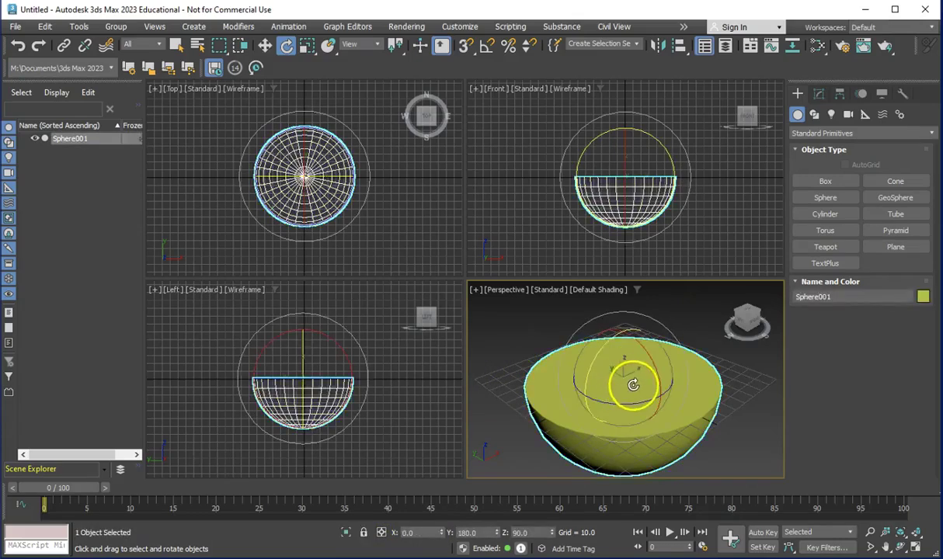
{"action": "right_click", "coordinate": [631, 382]}
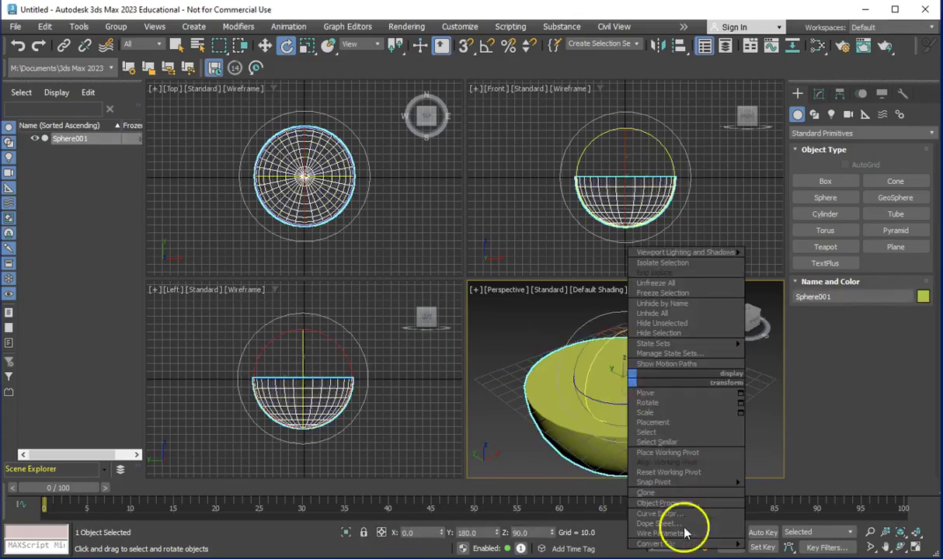
{"action": "mouse_move", "coordinate": [684, 546]}
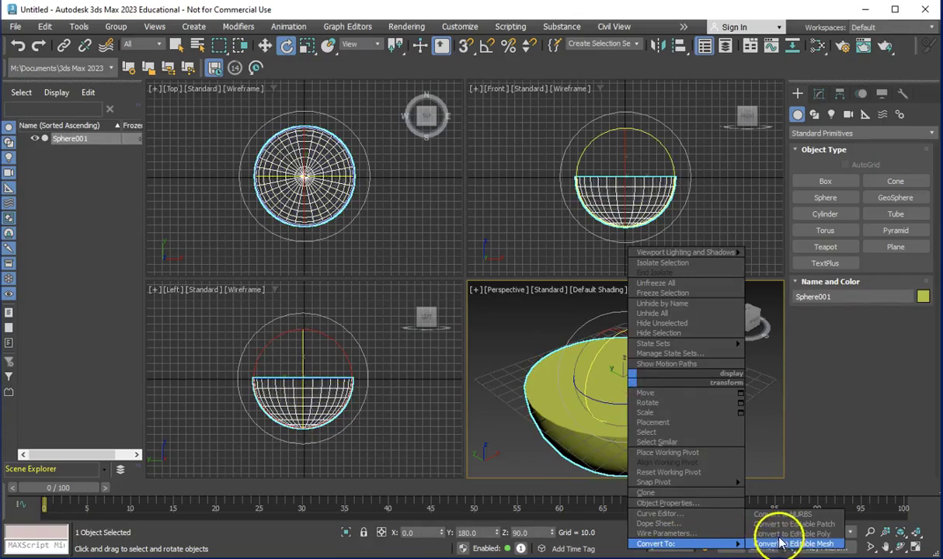
{"action": "left_click", "coordinate": [788, 535]}
- Delete the topmost vertices of the hemisphere at Vertex level to remove its flat cap and open the bowl
{"action": "left_click", "coordinate": [797, 147]}
{"action": "left_click", "coordinate": [821, 158]}
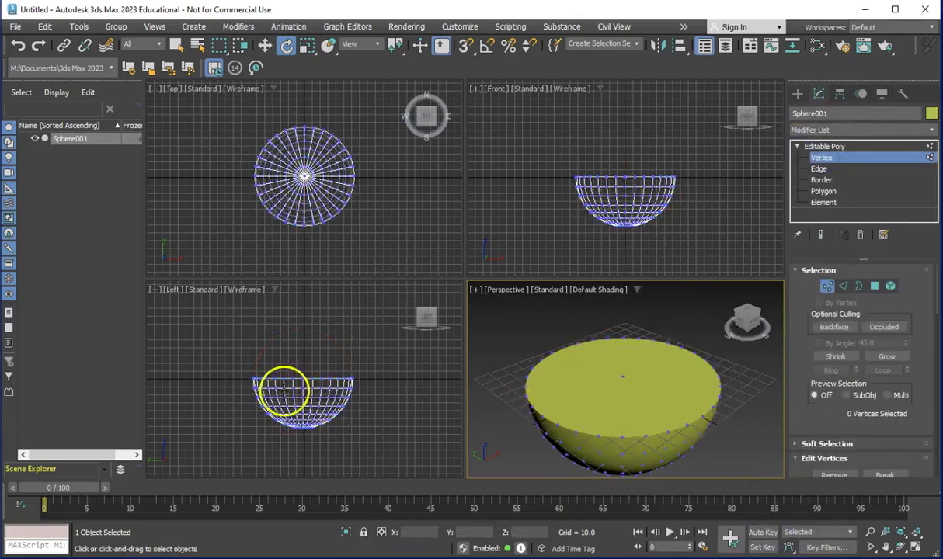
{"action": "scroll", "coordinate": [261, 384], "scroll_direction": "up", "scroll_amount": 4}
{"action": "left_click_drag", "start_coordinate": [205, 341], "coordinate": [381, 375]}
{"action": "left_click_drag", "start_coordinate": [444, 379], "coordinate": [451, 382]}
{"action": "key", "text": "Delete"}
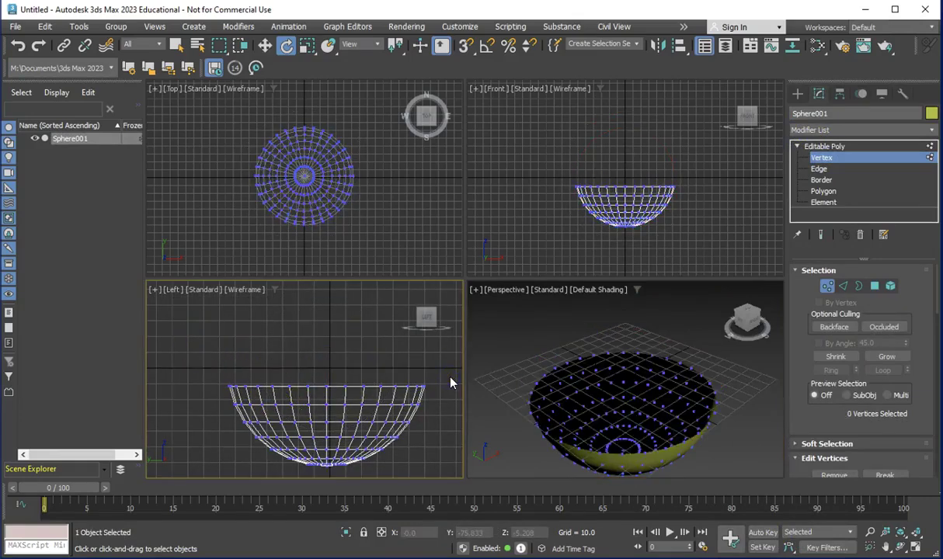
- Move the bowl's lowest centre vertex up in the Left viewport until it is level with the first ring around it
{"action": "scroll", "coordinate": [295, 427], "scroll_direction": "down", "scroll_amount": 3}
{"action": "scroll", "coordinate": [308, 458], "scroll_direction": "up", "scroll_amount": 6}
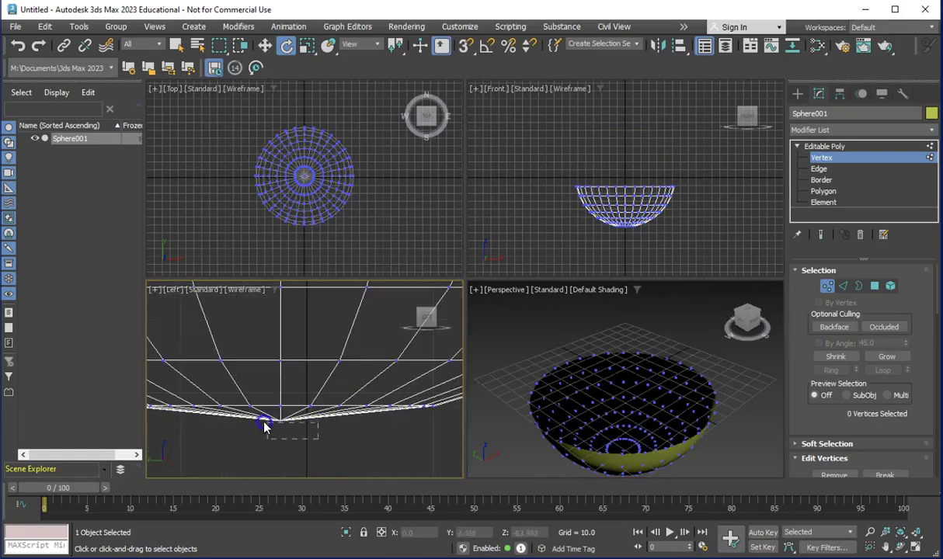
{"action": "left_click_drag", "start_coordinate": [250, 421], "coordinate": [250, 421]}
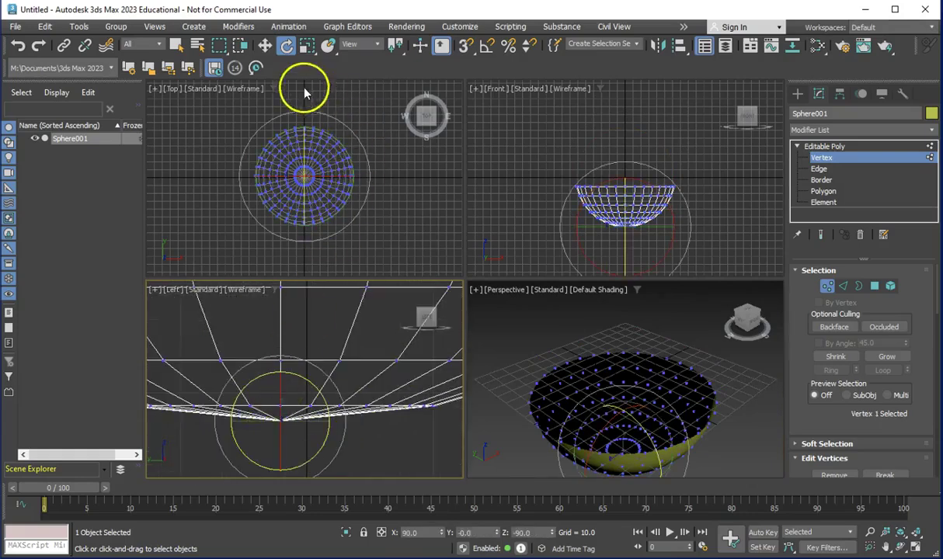
{"action": "left_click", "coordinate": [265, 46]}
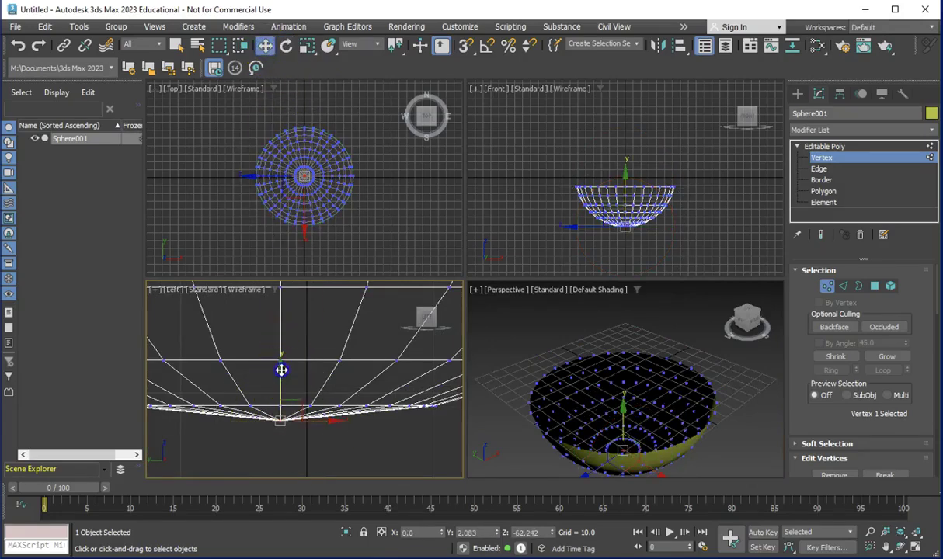
{"action": "left_click_drag", "start_coordinate": [282, 370], "coordinate": [280, 362]}
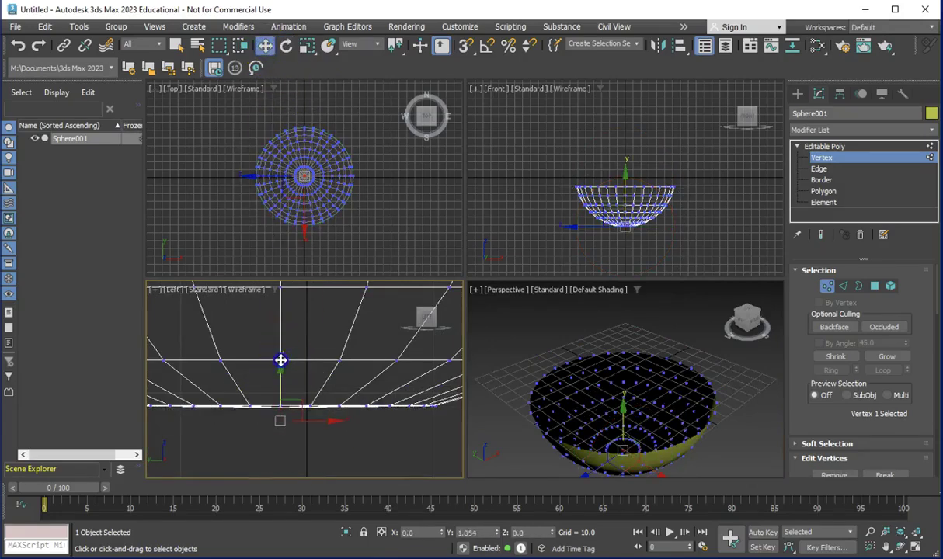
- Raise the centre vertex and its first ring together to the height of the second ring, widening the bowl's flat base
{"action": "scroll", "coordinate": [320, 403], "scroll_direction": "down", "scroll_amount": 5}
{"action": "left_click", "coordinate": [329, 414]}
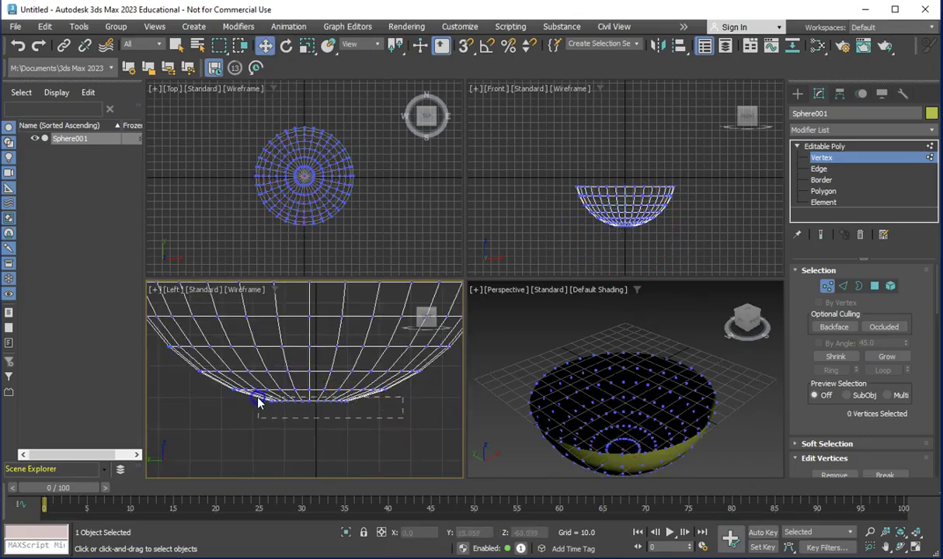
{"action": "left_click_drag", "start_coordinate": [259, 402], "coordinate": [255, 402]}
{"action": "scroll", "coordinate": [303, 371], "scroll_direction": "up", "scroll_amount": 3}
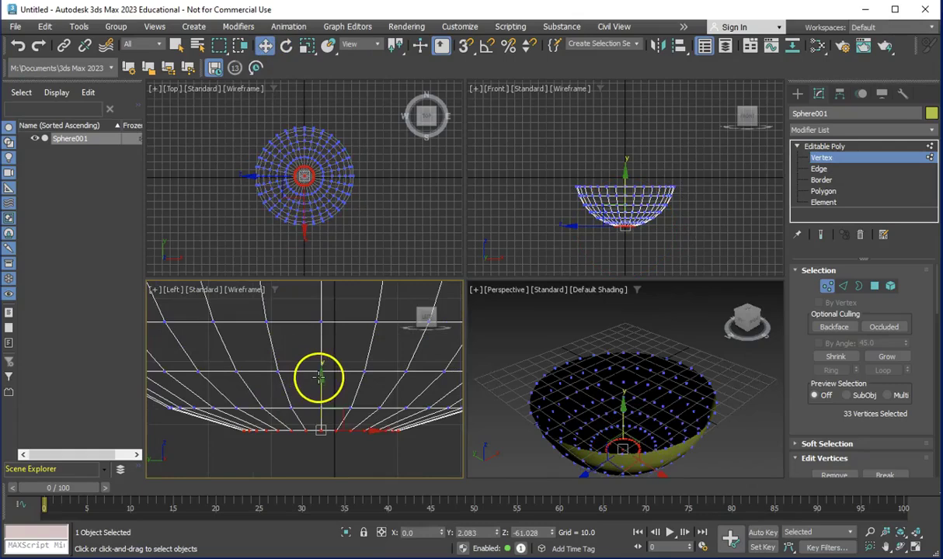
{"action": "left_click_drag", "start_coordinate": [322, 379], "coordinate": [321, 358]}
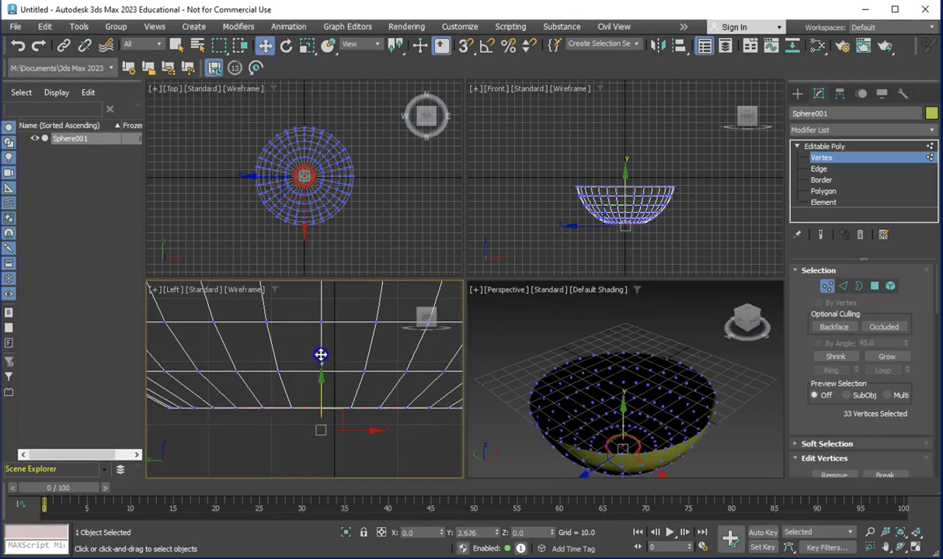
- Select all vertices of the widened flat base and raise them slightly towards the next ring, then clear the selection
{"action": "scroll", "coordinate": [292, 433], "scroll_direction": "down", "scroll_amount": 4}
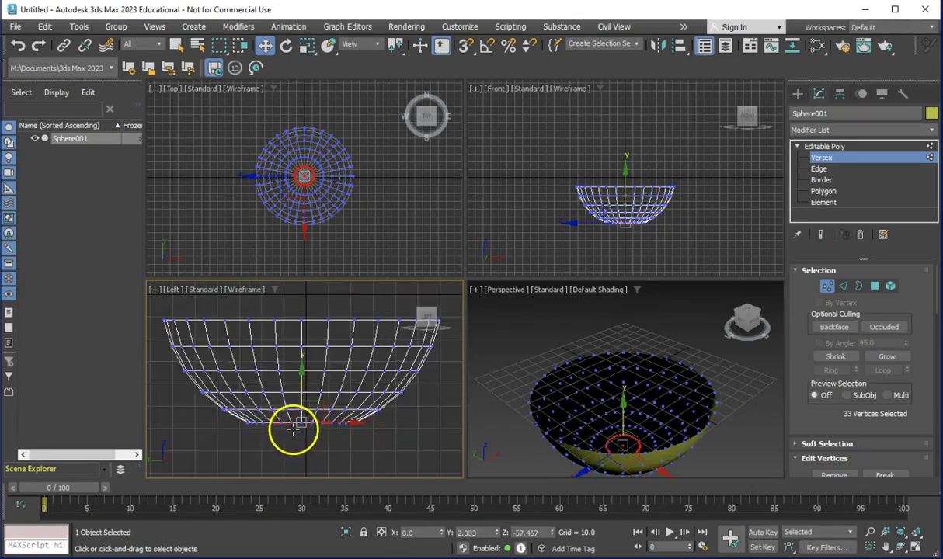
{"action": "left_click", "coordinate": [391, 448]}
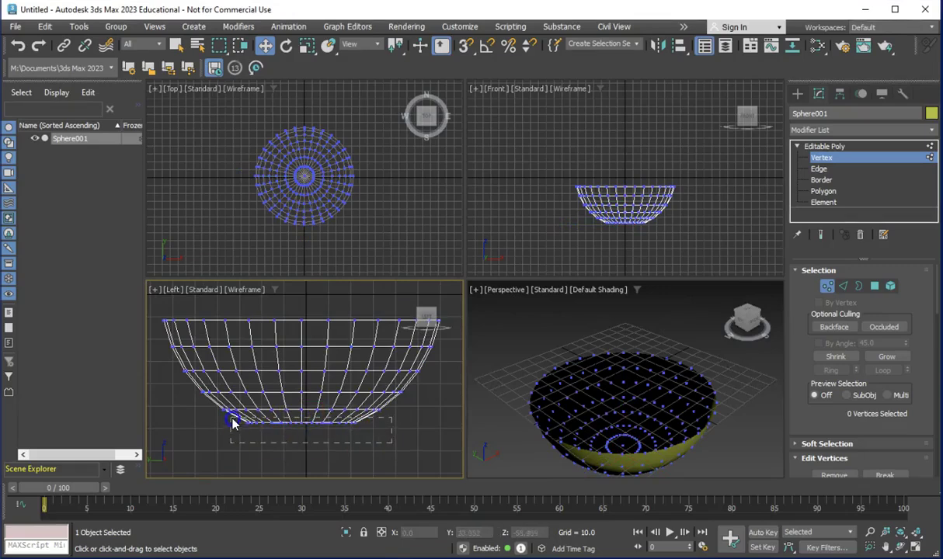
{"action": "left_click_drag", "start_coordinate": [233, 420], "coordinate": [233, 420]}
{"action": "left_click_drag", "start_coordinate": [302, 368], "coordinate": [302, 366]}
{"action": "left_click", "coordinate": [443, 420]}
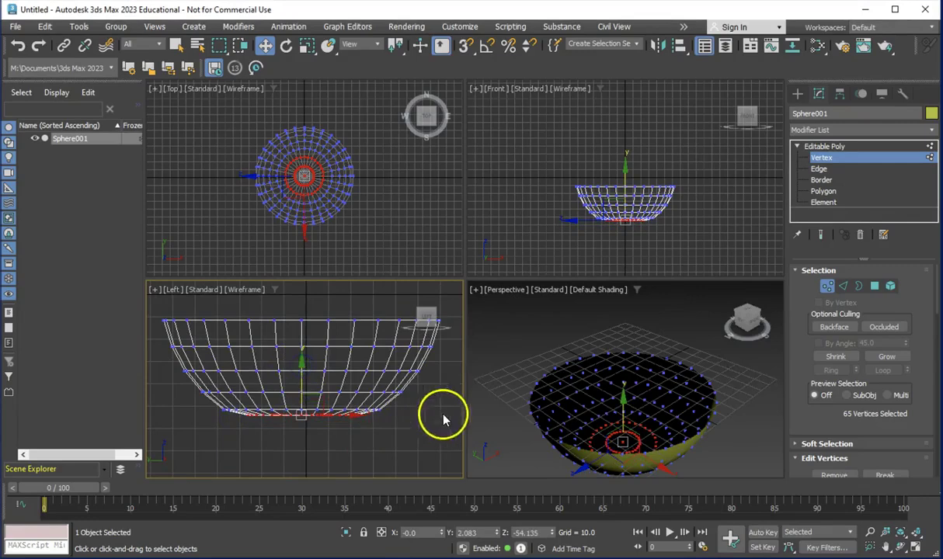
{"action": "left_click", "coordinate": [517, 355]}
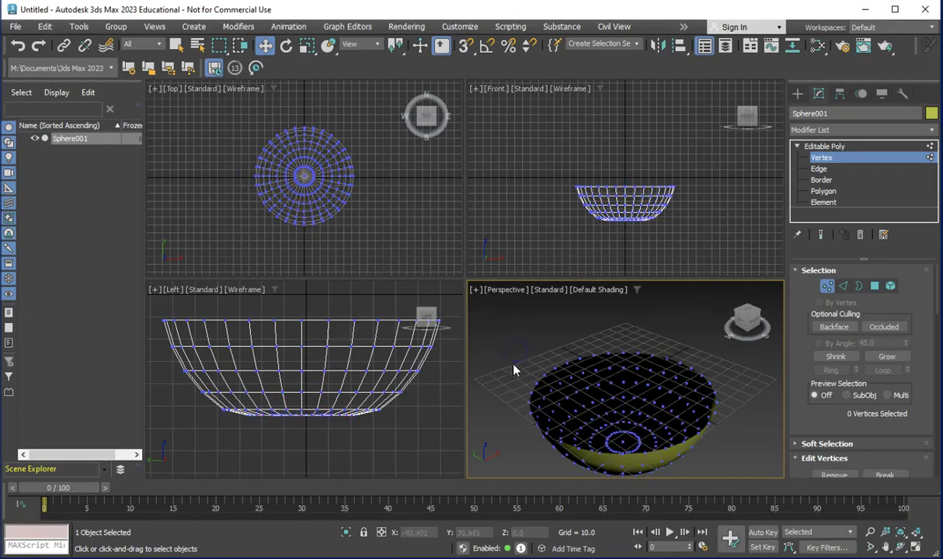
- Apply a Shell modifier to the bowl to give its wall thickness and inspect the rim in the Perspective viewport
{"action": "left_click", "coordinate": [835, 130]}
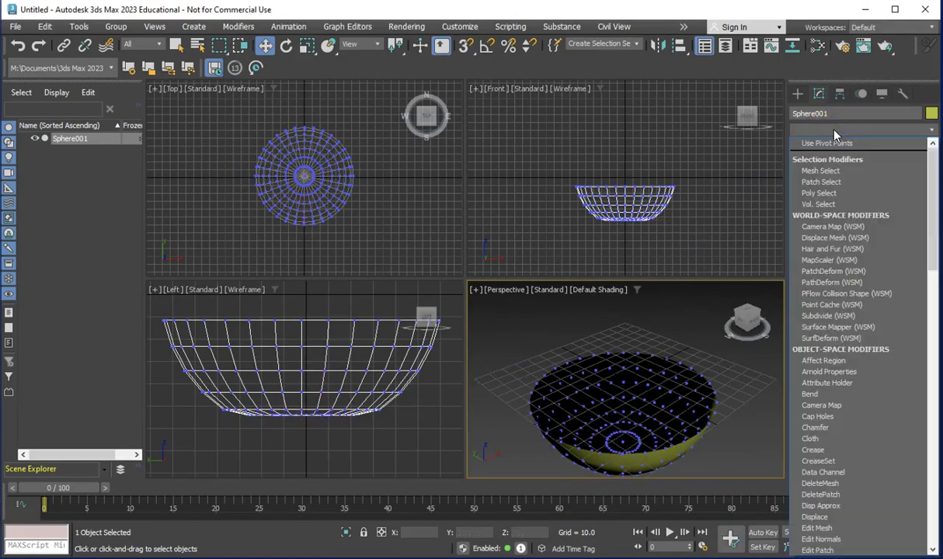
{"action": "type", "text": "s"}
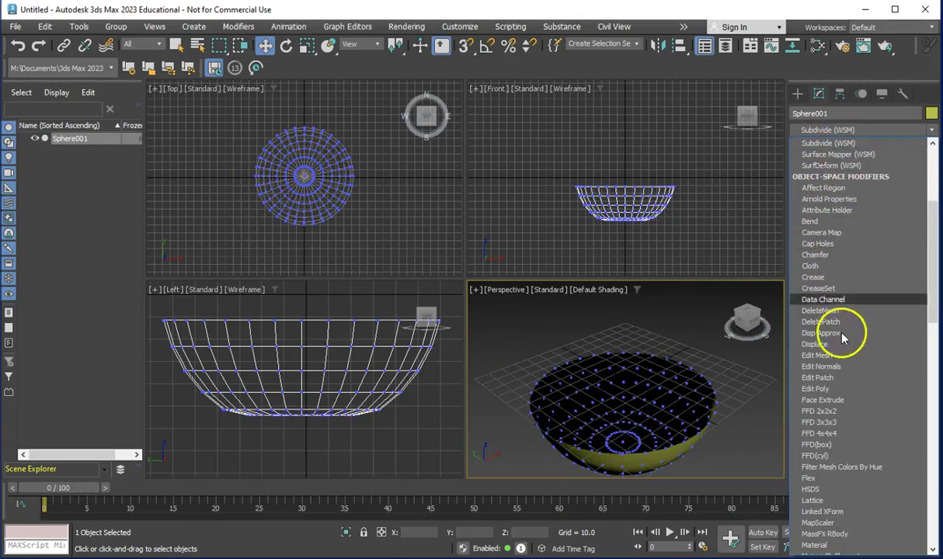
{"action": "scroll", "coordinate": [832, 435], "scroll_direction": "down", "scroll_amount": 1}
{"action": "scroll", "coordinate": [836, 451], "scroll_direction": "down", "scroll_amount": 10}
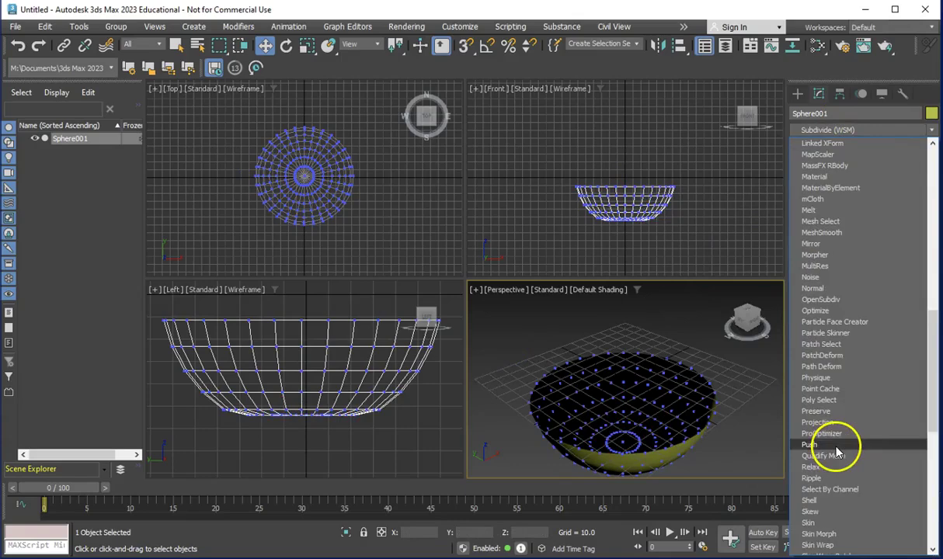
{"action": "left_click", "coordinate": [812, 500]}
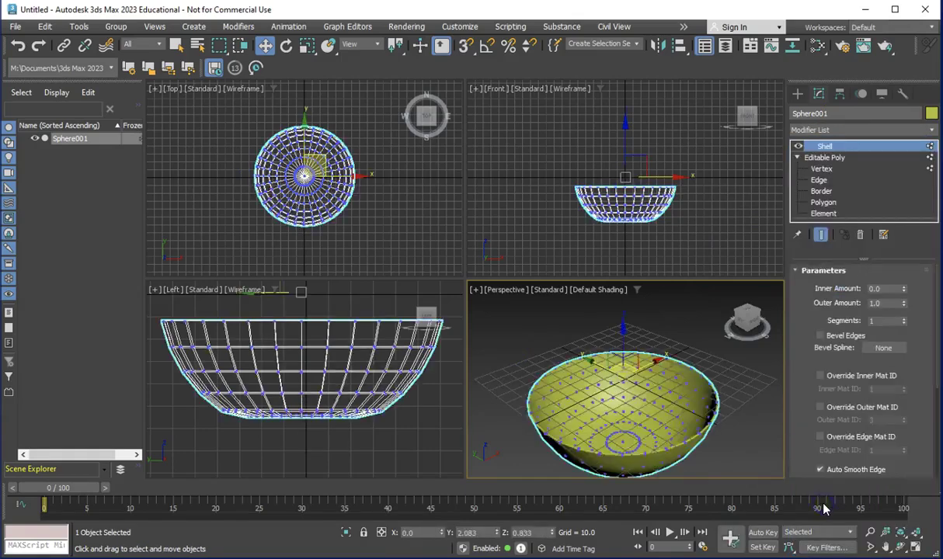
{"action": "left_click", "coordinate": [669, 342]}
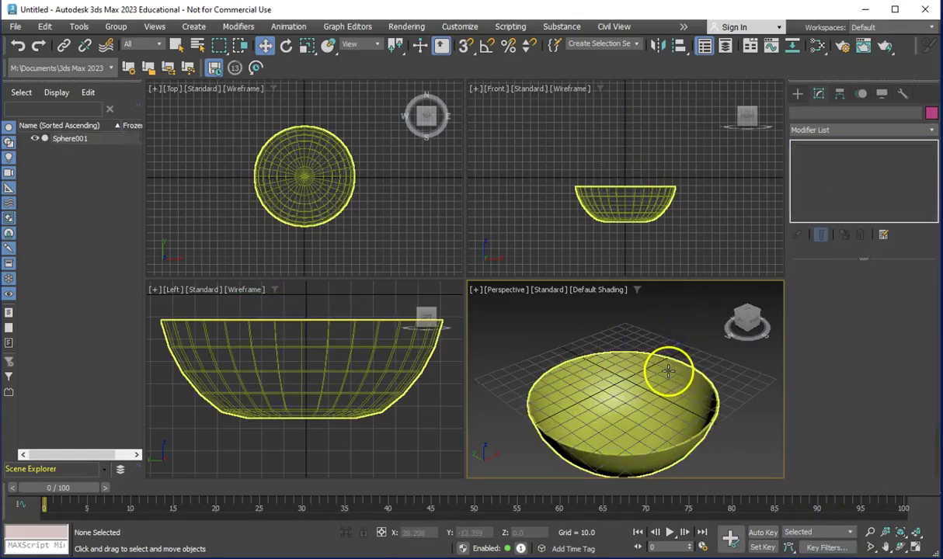
{"action": "scroll", "coordinate": [668, 369], "scroll_direction": "up", "scroll_amount": 4}
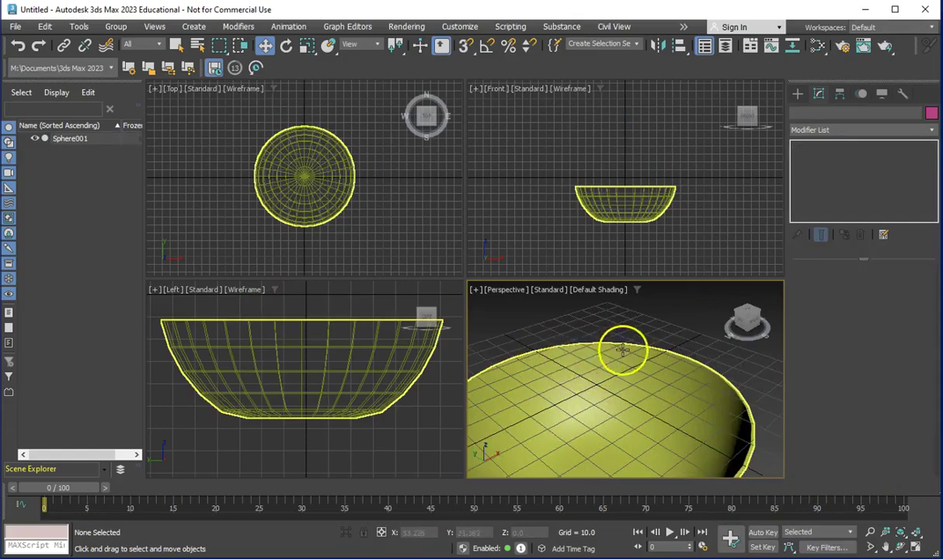
{"action": "scroll", "coordinate": [622, 343], "scroll_direction": "down", "scroll_amount": 5}
{"action": "scroll", "coordinate": [648, 411], "scroll_direction": "up", "scroll_amount": 4}
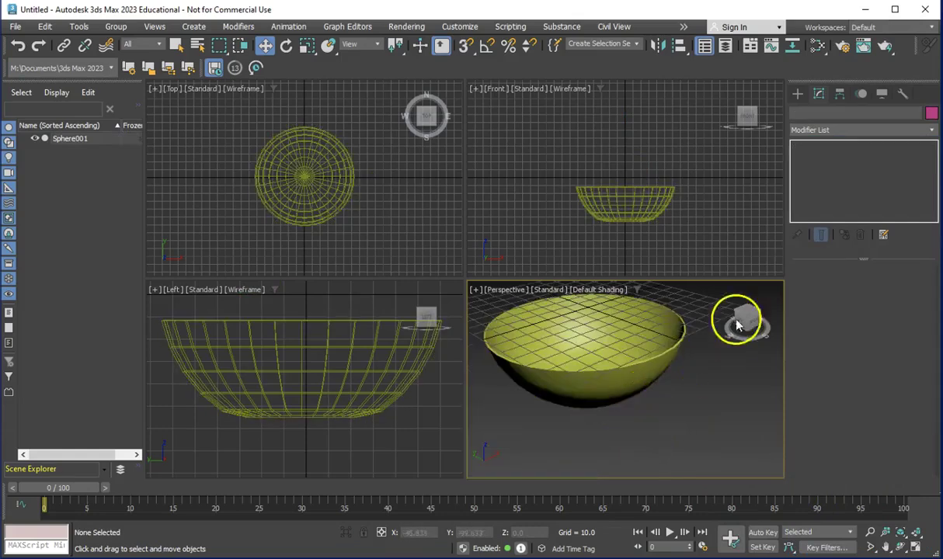
{"action": "left_click", "coordinate": [659, 332]}
{"action": "left_click", "coordinate": [837, 132]}
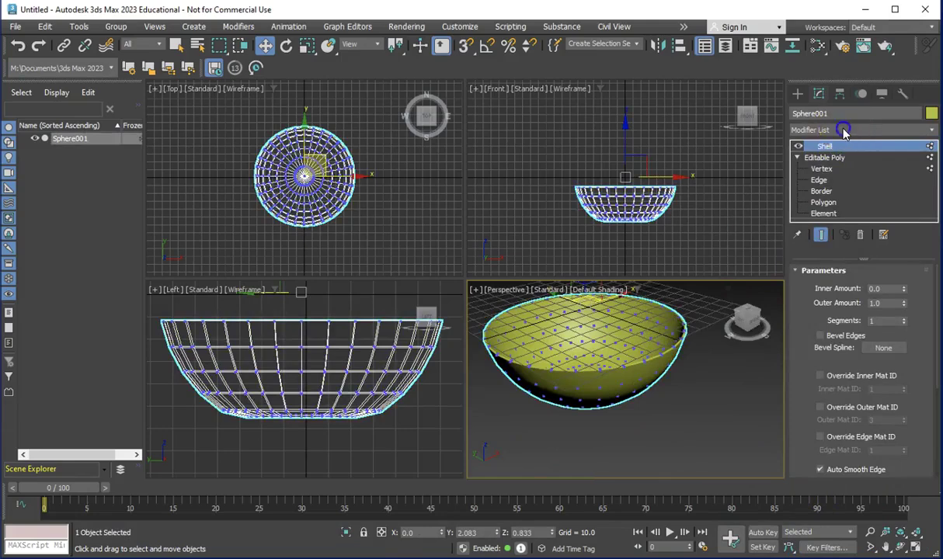
{"action": "left_click", "coordinate": [709, 376]}
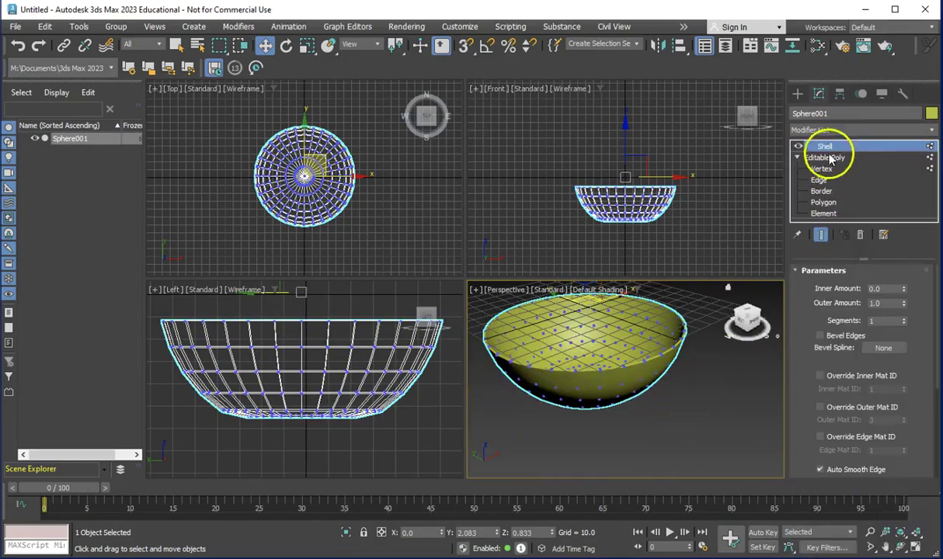
{"action": "left_click", "coordinate": [798, 159]}
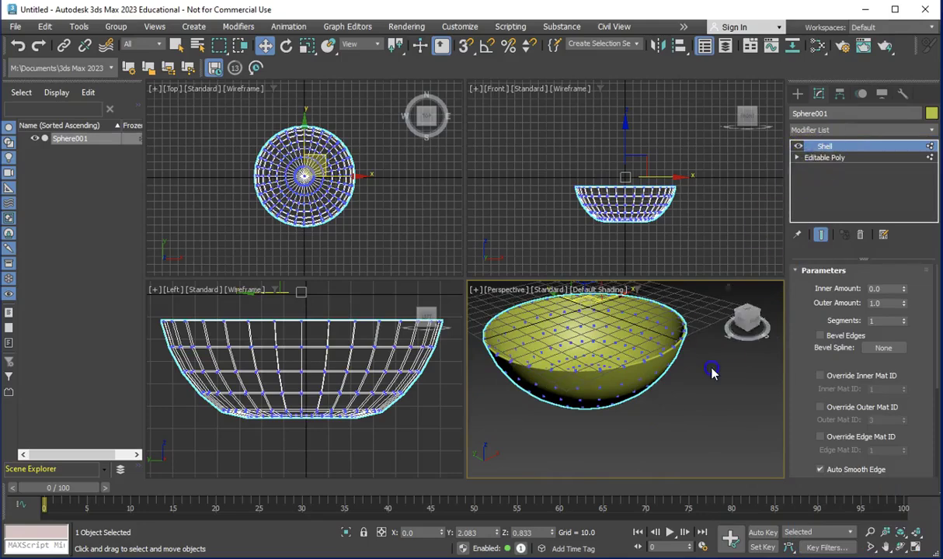
{"action": "left_click", "coordinate": [680, 372]}
{"action": "right_click", "coordinate": [662, 360]}
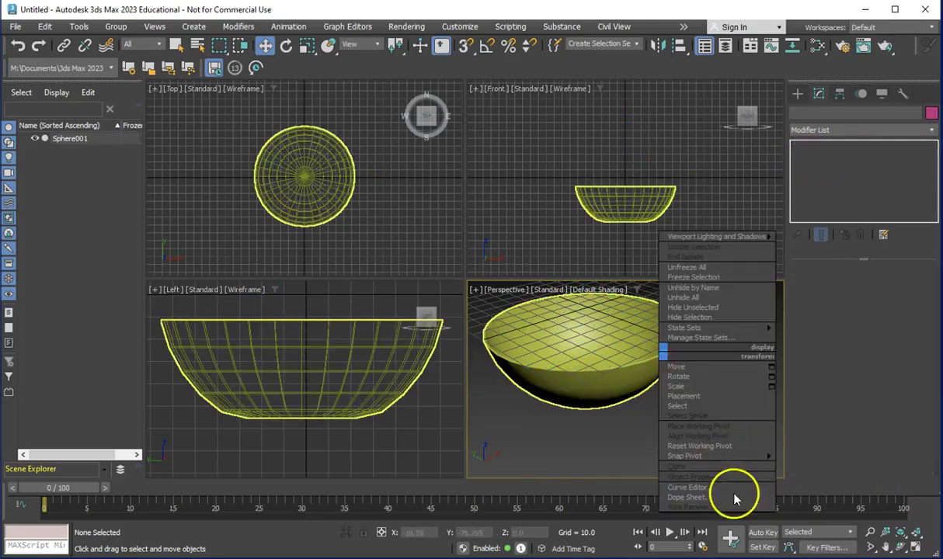
{"action": "left_click", "coordinate": [636, 476]}
- Select the shelled bowl and convert it to an Editable Poly, collapsing the Shell modifier into the mesh
{"action": "left_click", "coordinate": [623, 345]}
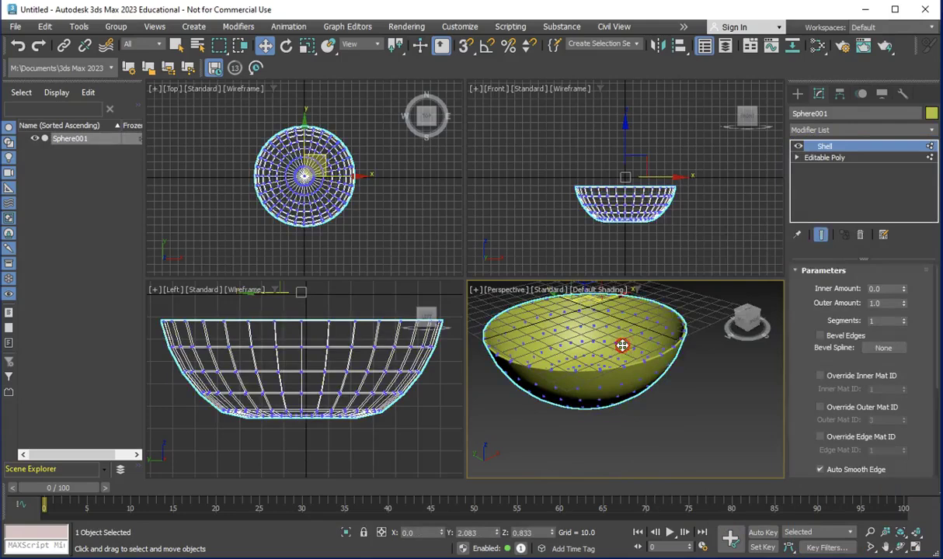
{"action": "right_click", "coordinate": [622, 345]}
{"action": "mouse_move", "coordinate": [705, 507]}
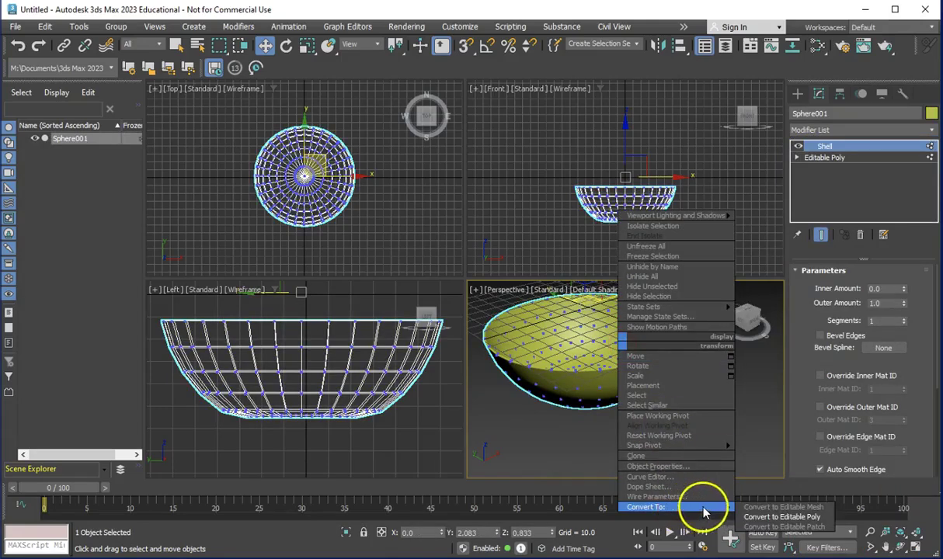
{"action": "left_click", "coordinate": [748, 517]}
- Move the bowl straight up to a height of about 72.6 so it sits above the ground grid, and clear the selection
{"action": "scroll", "coordinate": [362, 419], "scroll_direction": "down", "scroll_amount": 6}
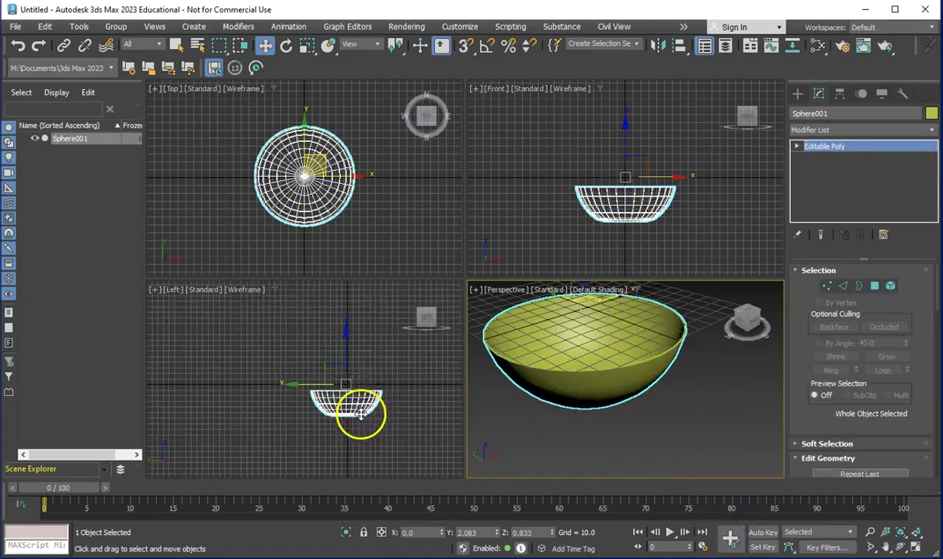
{"action": "left_click", "coordinate": [350, 334]}
{"action": "left_click", "coordinate": [360, 377]}
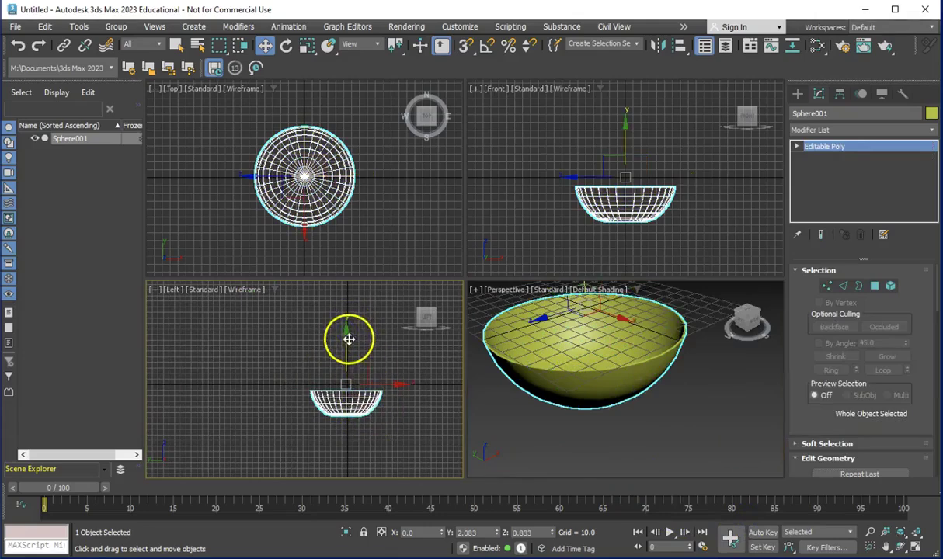
{"action": "left_click_drag", "start_coordinate": [346, 313], "coordinate": [348, 298]}
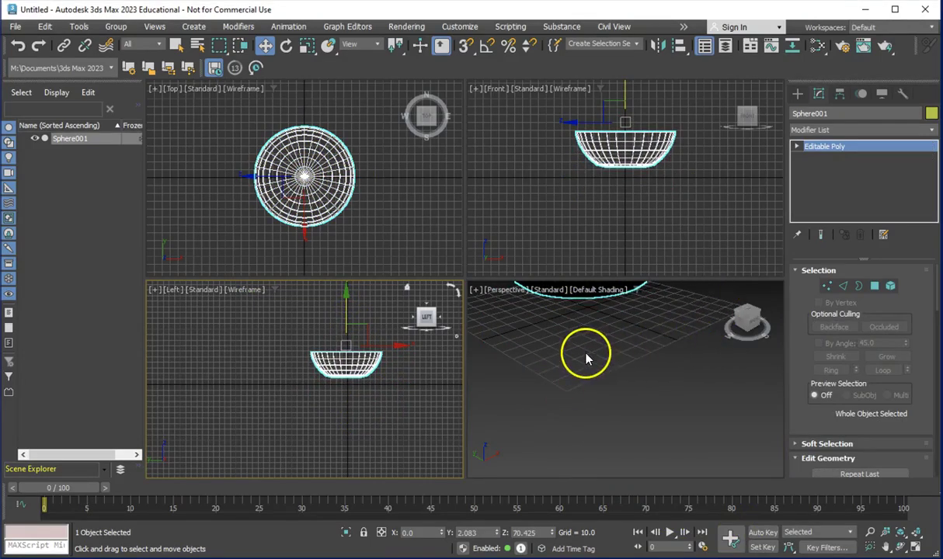
{"action": "middle_click_drag", "start_coordinate": [592, 365], "coordinate": [575, 351], "text": "alt"}
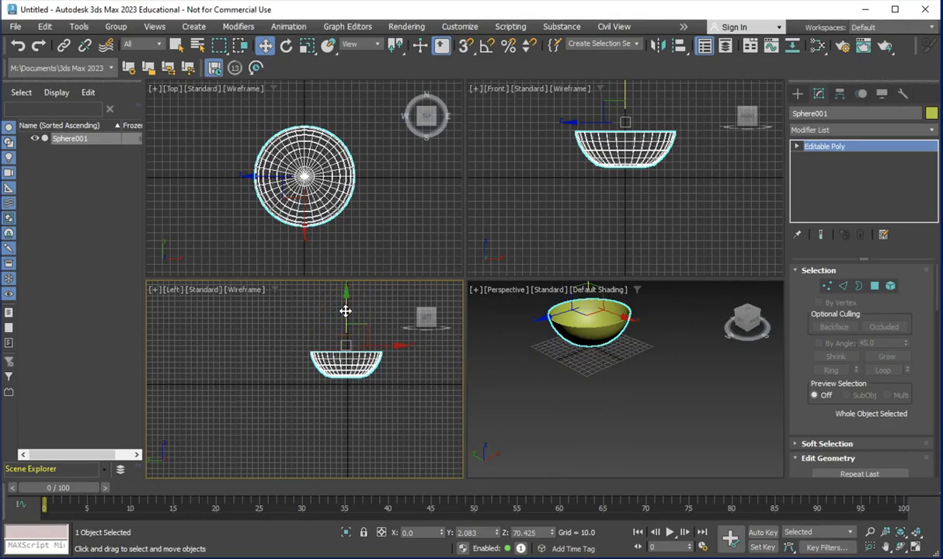
{"action": "left_click_drag", "start_coordinate": [345, 307], "coordinate": [343, 309]}
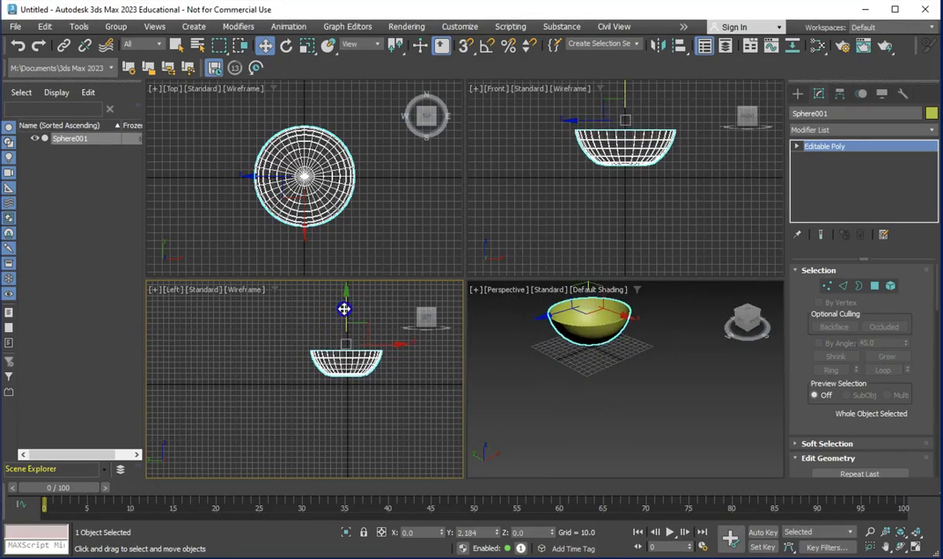
{"action": "left_click", "coordinate": [403, 387]}
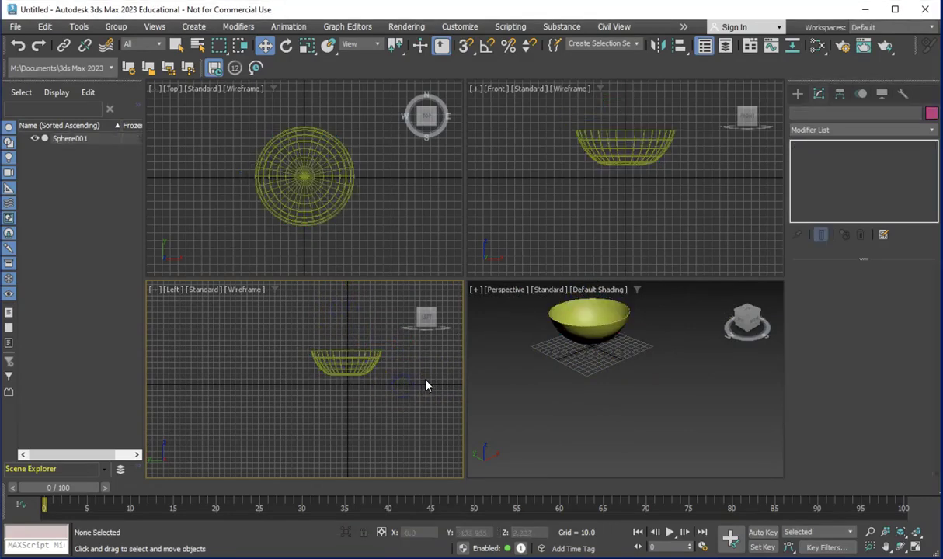
- Draw a sphere with a radius of about 19.5 beside the bowl in the Top viewport and set its Hemisphere to 1.0
{"action": "left_click", "coordinate": [797, 94]}
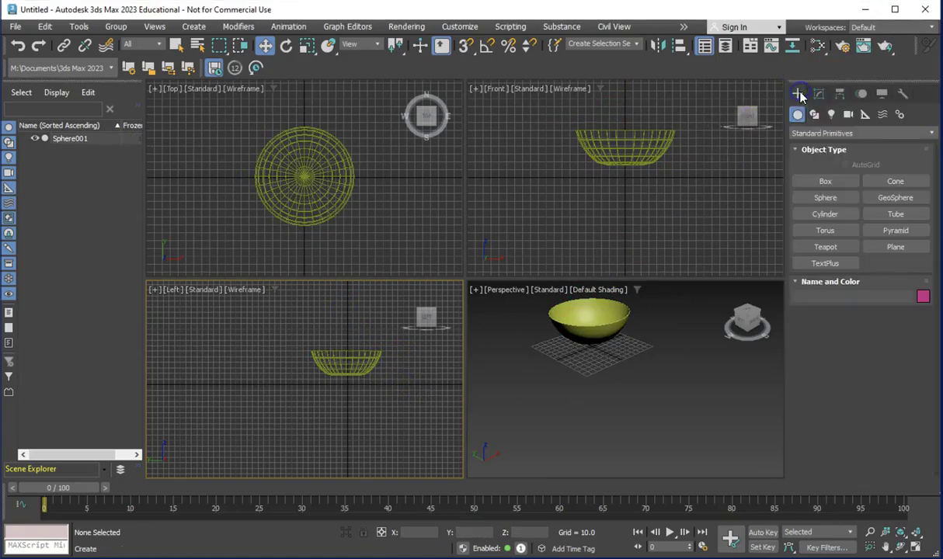
{"action": "left_click", "coordinate": [830, 217]}
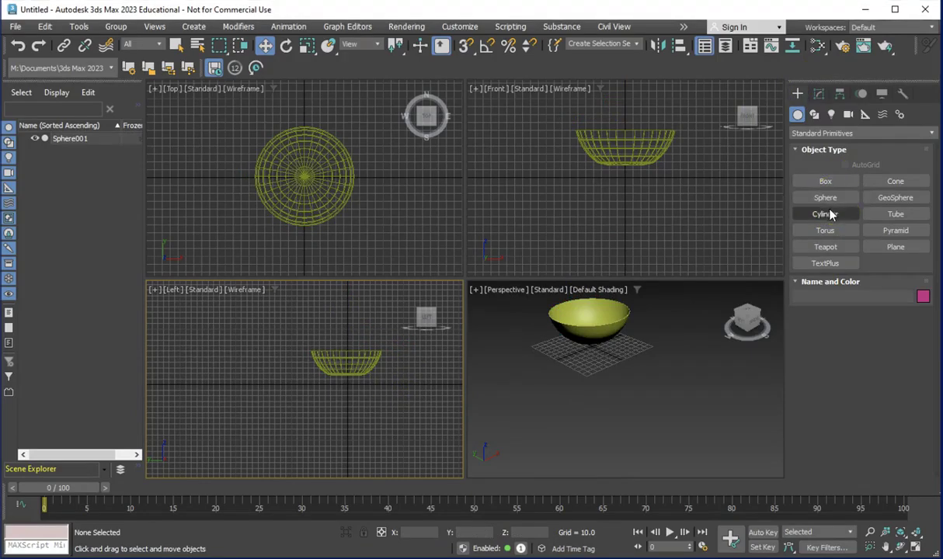
{"action": "left_click", "coordinate": [828, 201]}
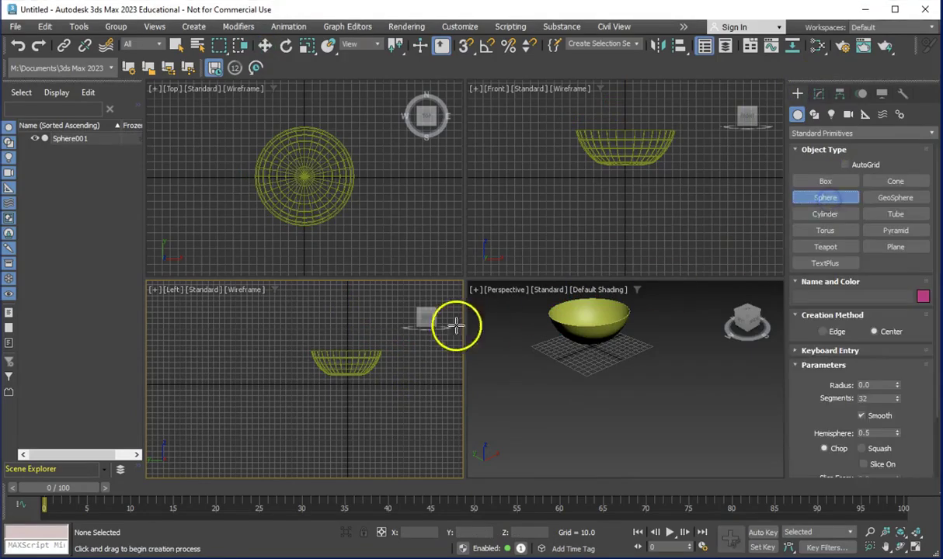
{"action": "left_click_drag", "start_coordinate": [372, 192], "coordinate": [384, 199]}
{"action": "left_click_drag", "start_coordinate": [842, 414], "coordinate": [876, 441]}
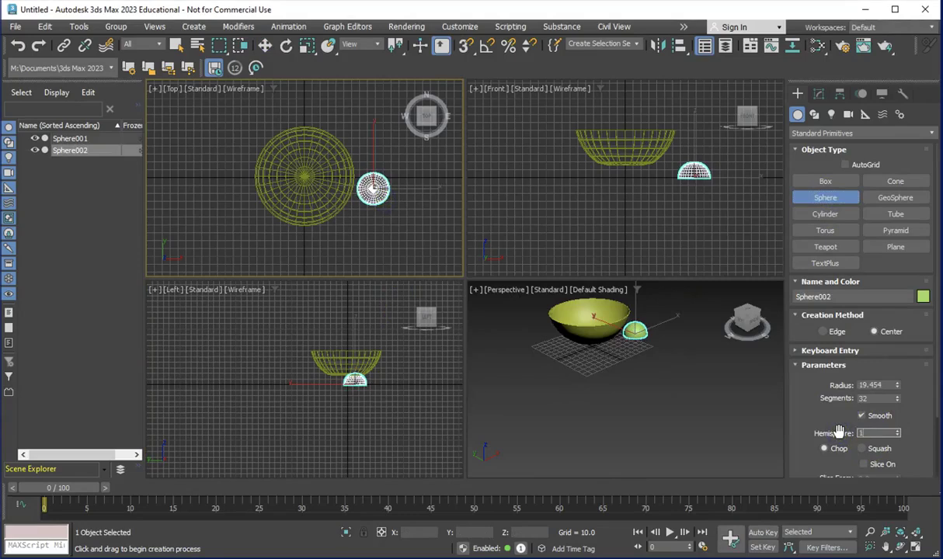
{"action": "key", "text": "Return"}
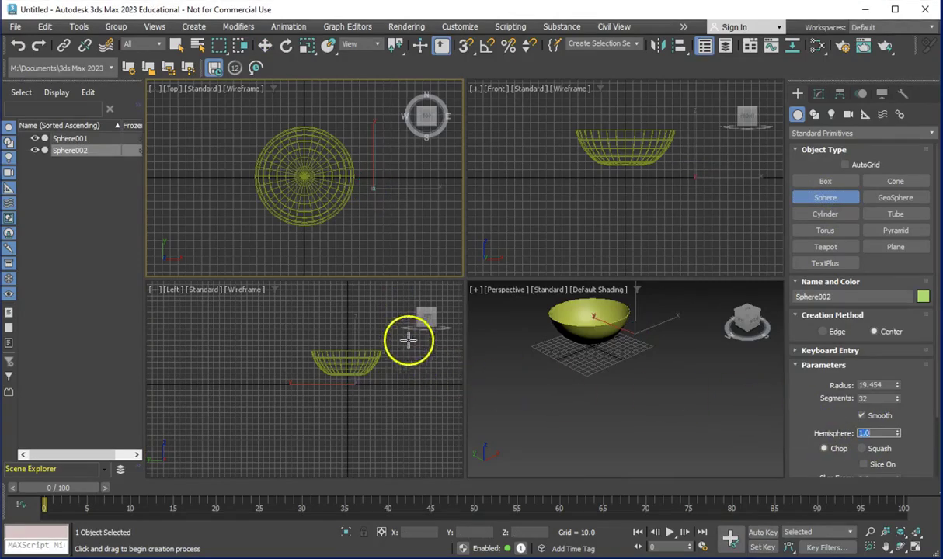
- Try to draw two more spheres, one above the bowl in the Left viewport and one beside it in the Top viewport
{"action": "left_click", "coordinate": [353, 331]}
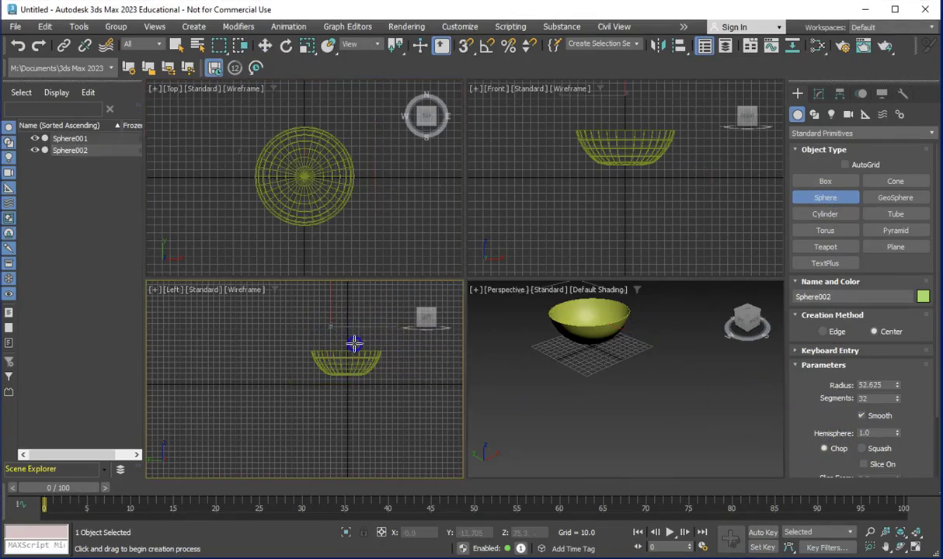
{"action": "left_click_drag", "start_coordinate": [354, 343], "coordinate": [358, 345]}
{"action": "scroll", "coordinate": [303, 207], "scroll_direction": "down", "scroll_amount": 6}
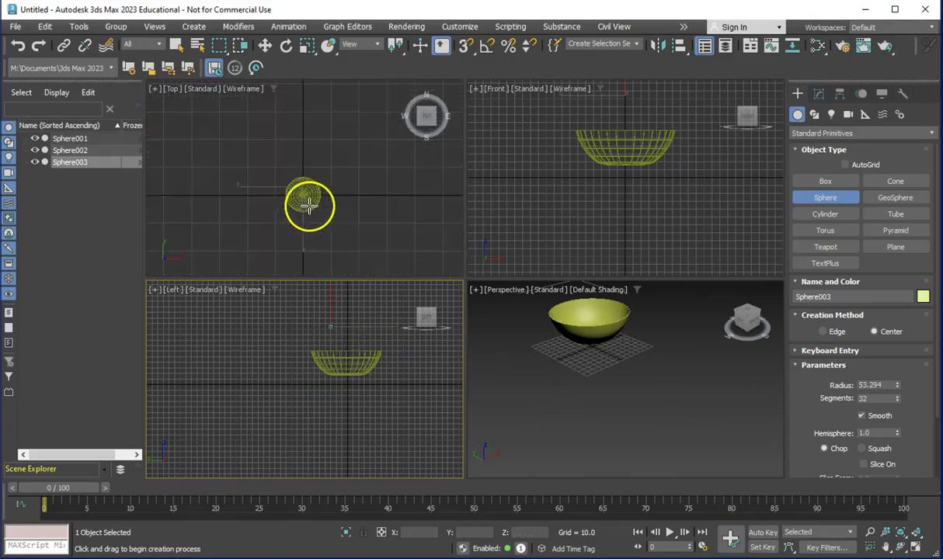
{"action": "scroll", "coordinate": [328, 328], "scroll_direction": "up", "scroll_amount": 6}
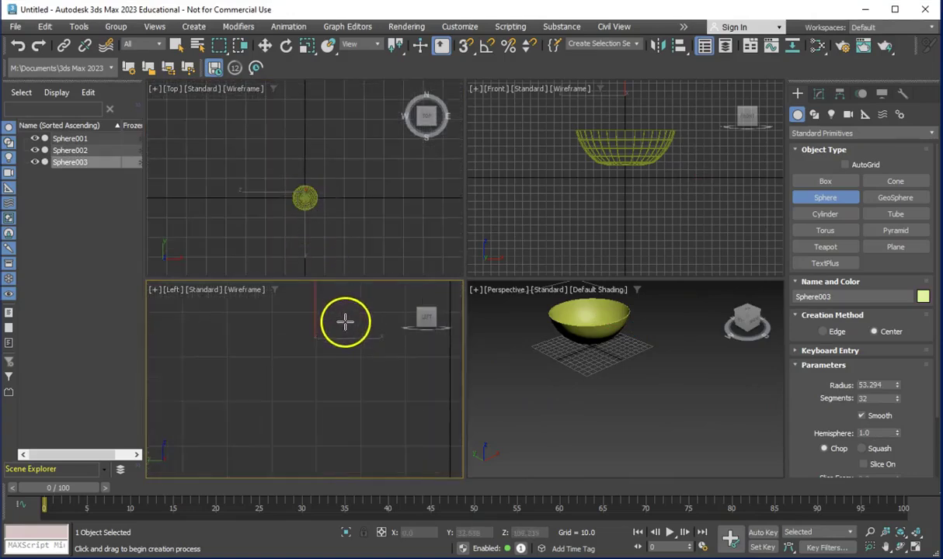
{"action": "scroll", "coordinate": [347, 320], "scroll_direction": "down", "scroll_amount": 4}
{"action": "left_click_drag", "start_coordinate": [325, 182], "coordinate": [327, 184]}
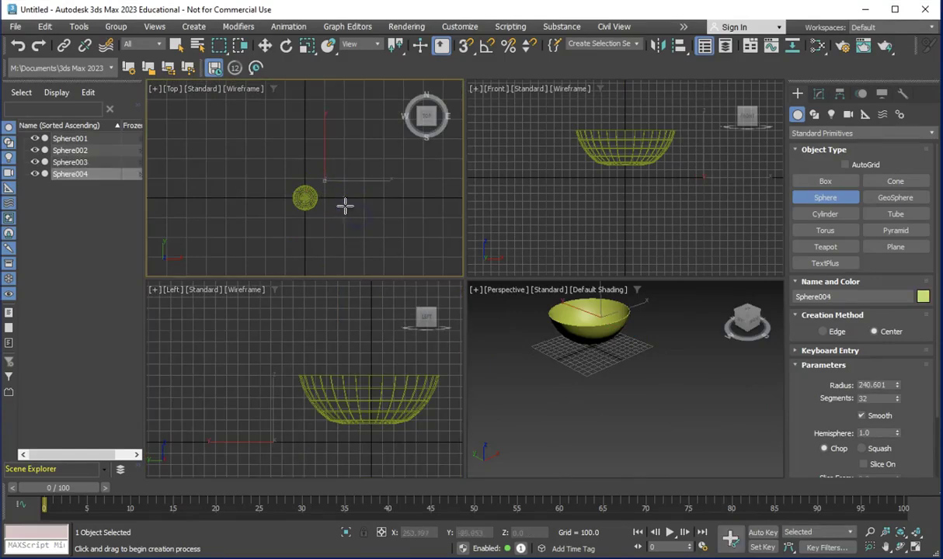
{"action": "scroll", "coordinate": [315, 179], "scroll_direction": "up", "scroll_amount": 5}
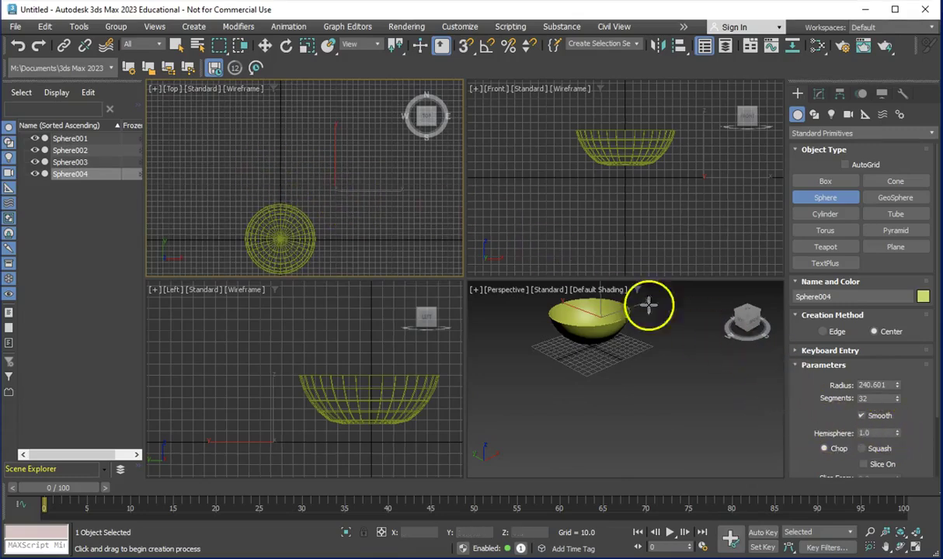
- Delete the two most recently drawn spheres, keeping the bowl and the first added sphere
{"action": "left_click", "coordinate": [265, 45]}
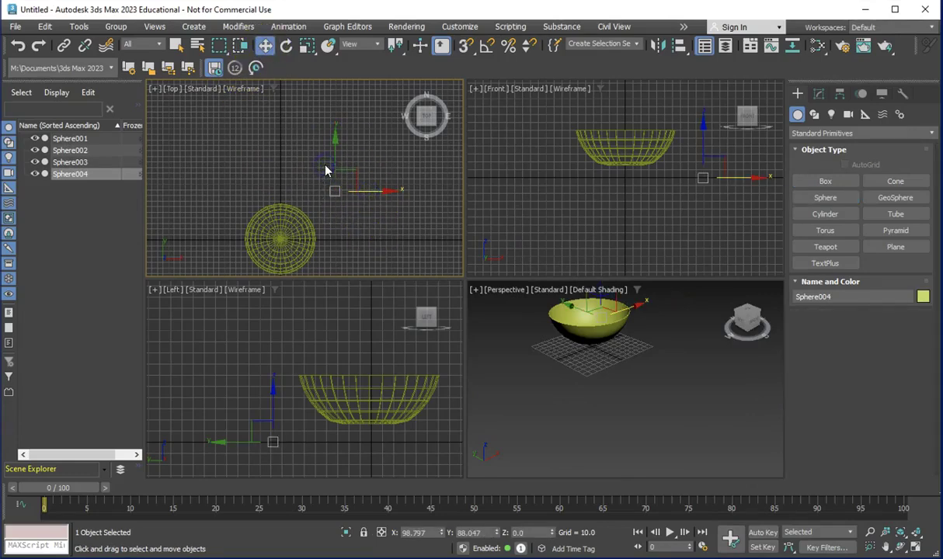
{"action": "key", "text": "Delete"}
{"action": "left_click", "coordinate": [370, 334]}
{"action": "left_click_drag", "start_coordinate": [403, 363], "coordinate": [405, 366]}
{"action": "key", "text": "Delete"}
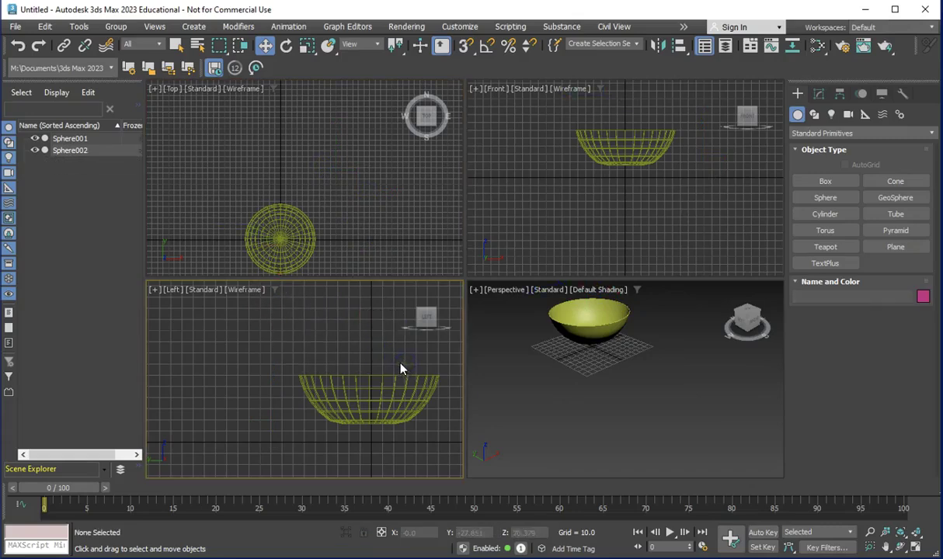
- Try to draw another sphere beside the bowl in the Top viewport with Hemisphere still at 1.0
{"action": "left_click", "coordinate": [814, 133]}
{"action": "left_click", "coordinate": [817, 133]}
{"action": "left_click", "coordinate": [836, 214]}
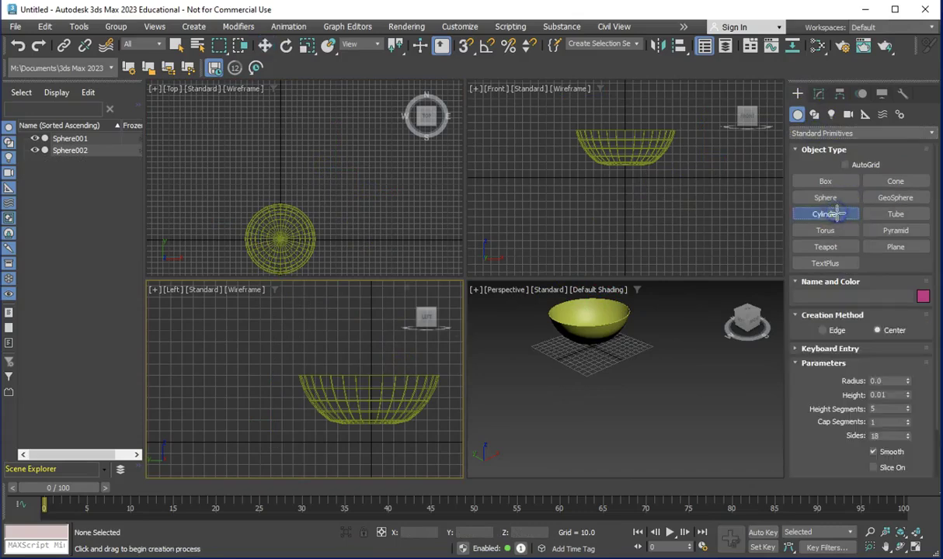
{"action": "left_click", "coordinate": [831, 199]}
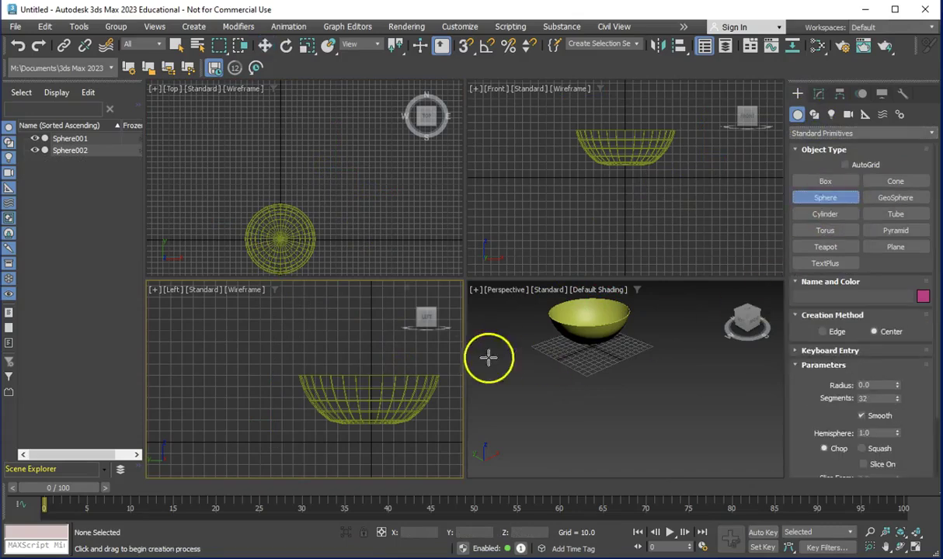
{"action": "scroll", "coordinate": [337, 235], "scroll_direction": "up", "scroll_amount": 4}
{"action": "left_click_drag", "start_coordinate": [367, 223], "coordinate": [358, 223]}
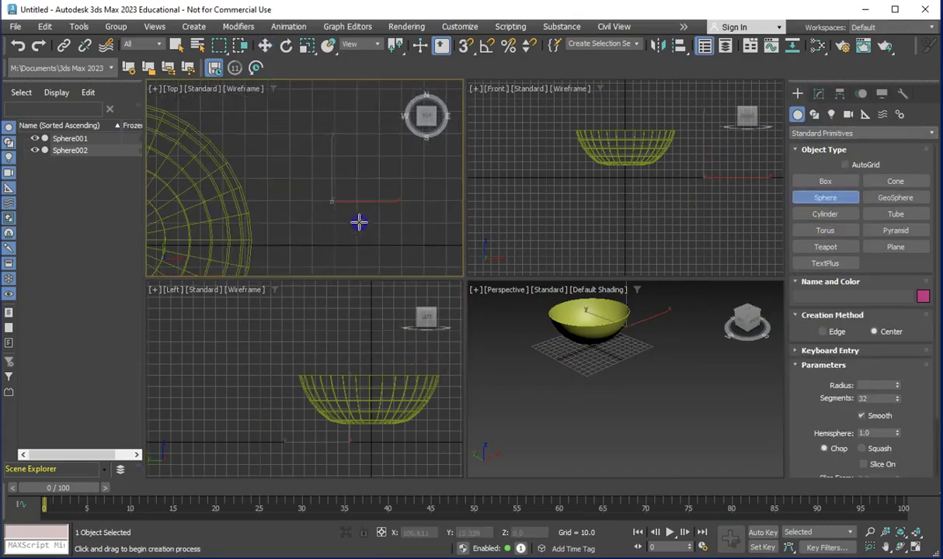
{"action": "left_click_drag", "start_coordinate": [402, 266], "coordinate": [420, 272]}
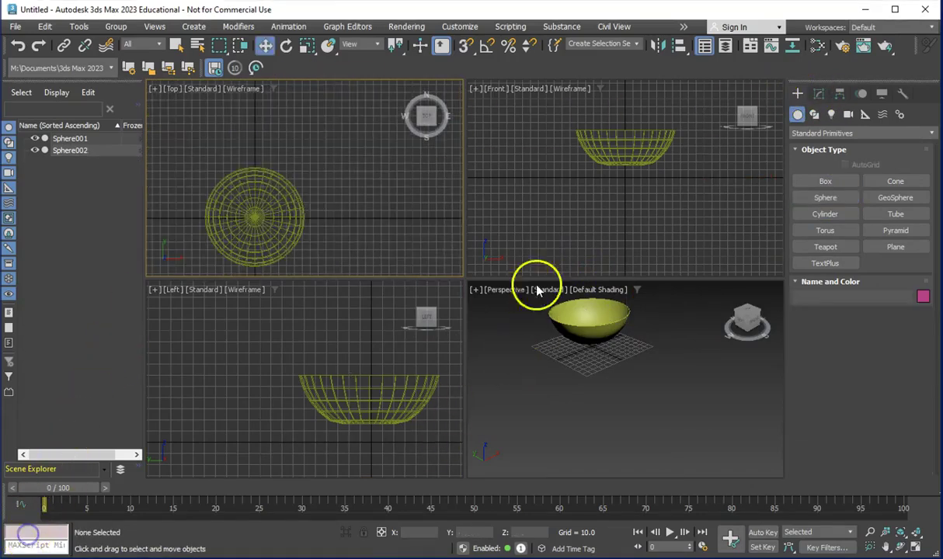
- Draw a small full sphere with Hemisphere 0.0 beside the bowl in the Top viewport and delete the larger surplus one next to it
{"action": "left_click", "coordinate": [828, 201]}
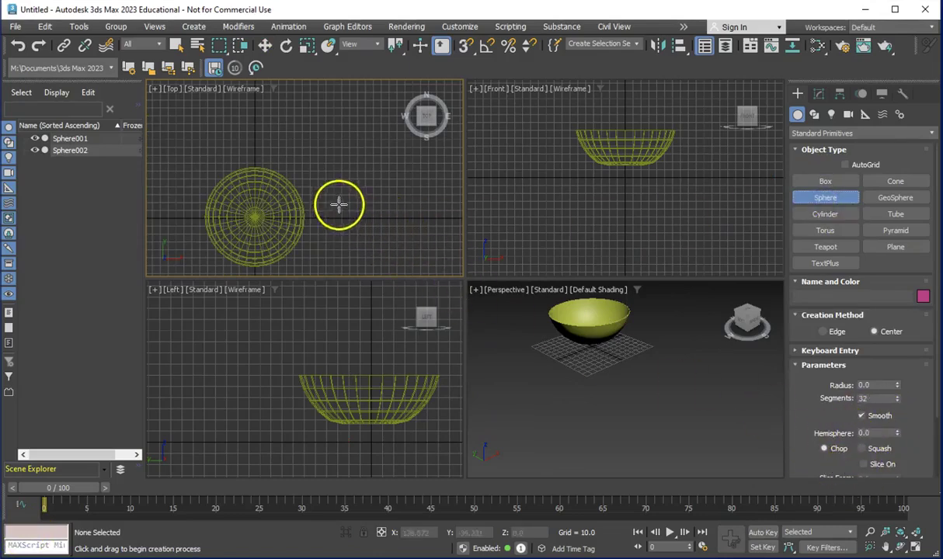
{"action": "scroll", "coordinate": [311, 191], "scroll_direction": "up", "scroll_amount": 4}
{"action": "left_click_drag", "start_coordinate": [317, 177], "coordinate": [351, 180]}
{"action": "scroll", "coordinate": [316, 175], "scroll_direction": "down", "scroll_amount": 3}
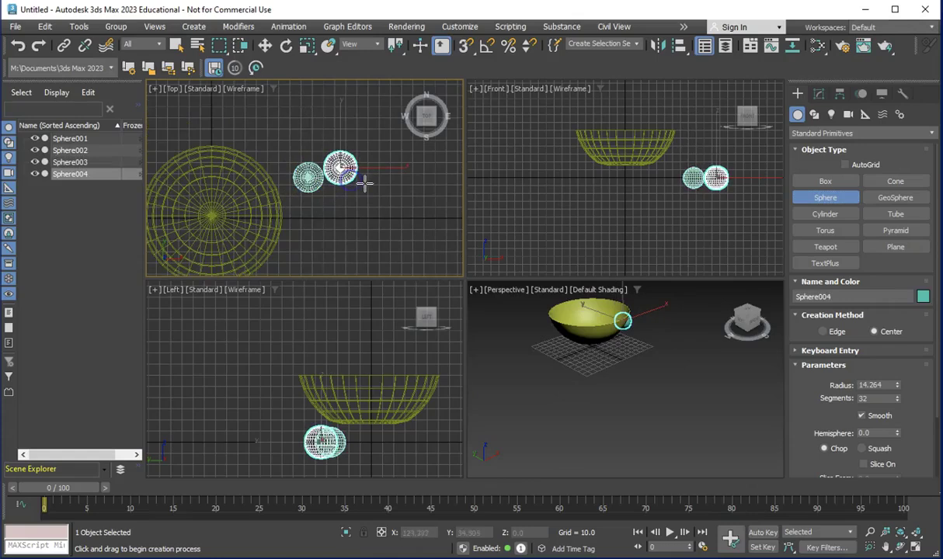
{"action": "left_click", "coordinate": [264, 46]}
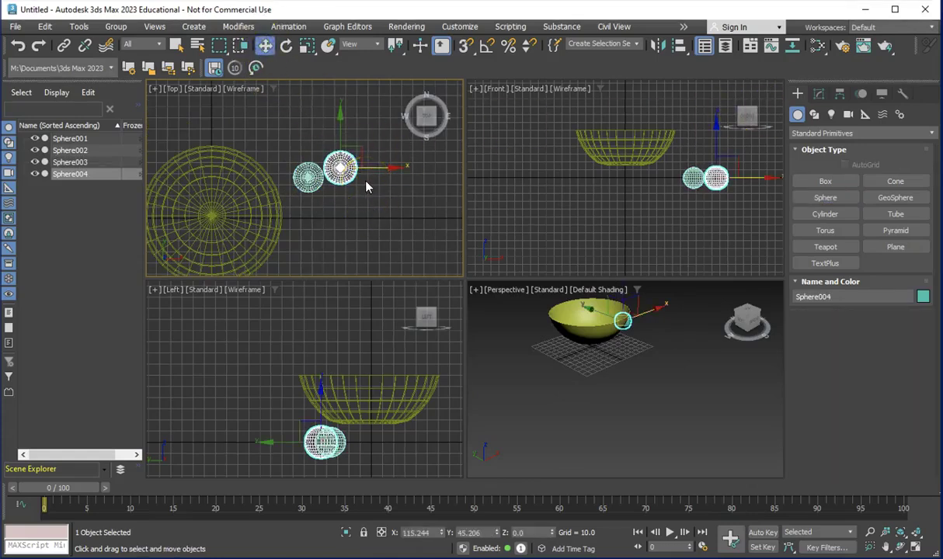
{"action": "key", "text": "Delete"}
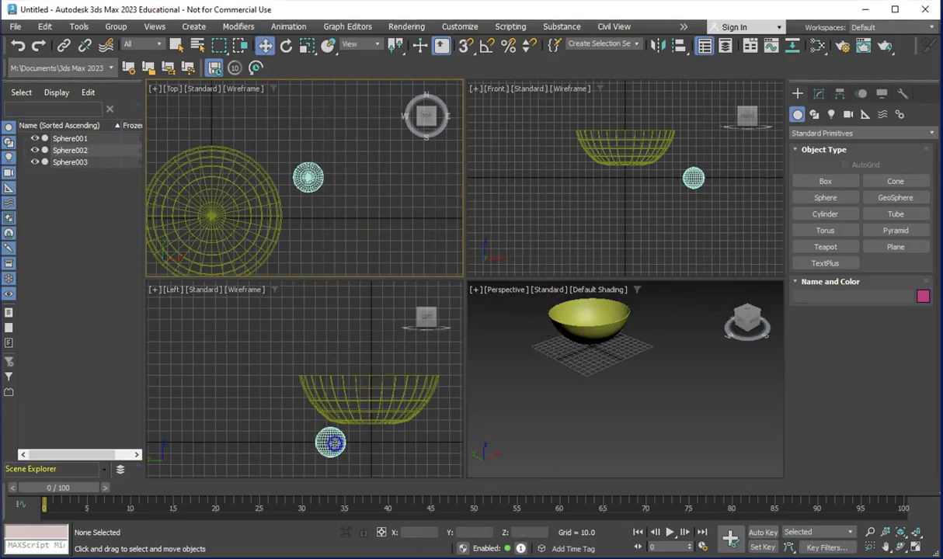
- Raise the small sphere vertically above the bowl's rim in the Left viewport and clear the selection
{"action": "left_click", "coordinate": [329, 442]}
{"action": "left_click_drag", "start_coordinate": [329, 405], "coordinate": [341, 295]}
{"action": "left_click", "coordinate": [590, 362]}
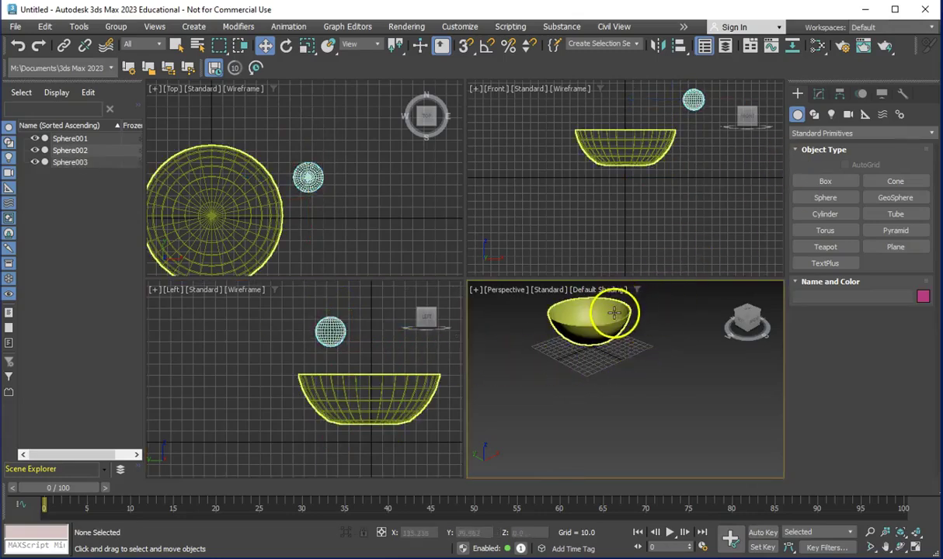
- Select the bowl and apply a MassFX Rigid Body modifier to it
{"action": "left_click", "coordinate": [618, 310]}
{"action": "left_click", "coordinate": [820, 94]}
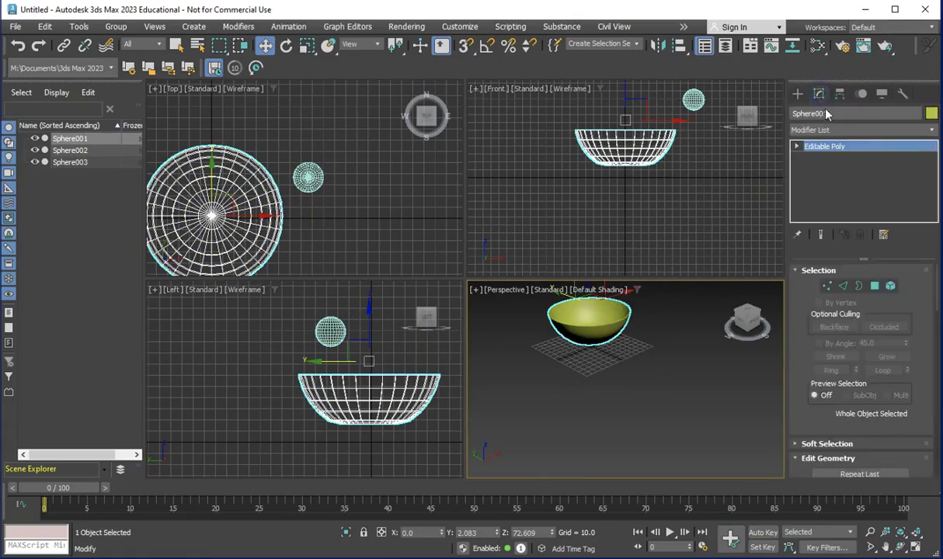
{"action": "left_click", "coordinate": [838, 131]}
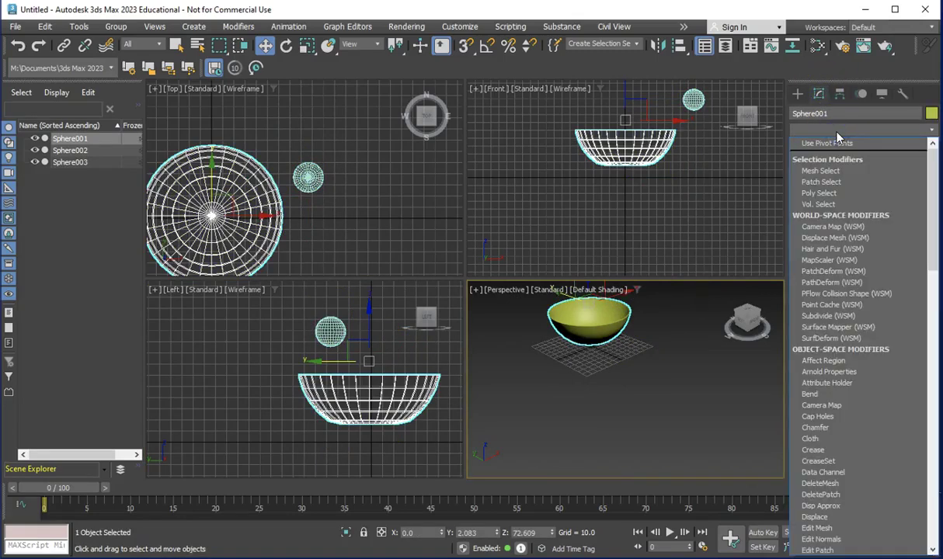
{"action": "key", "text": "m"}
{"action": "scroll", "coordinate": [852, 442], "scroll_direction": "down", "scroll_amount": 8}
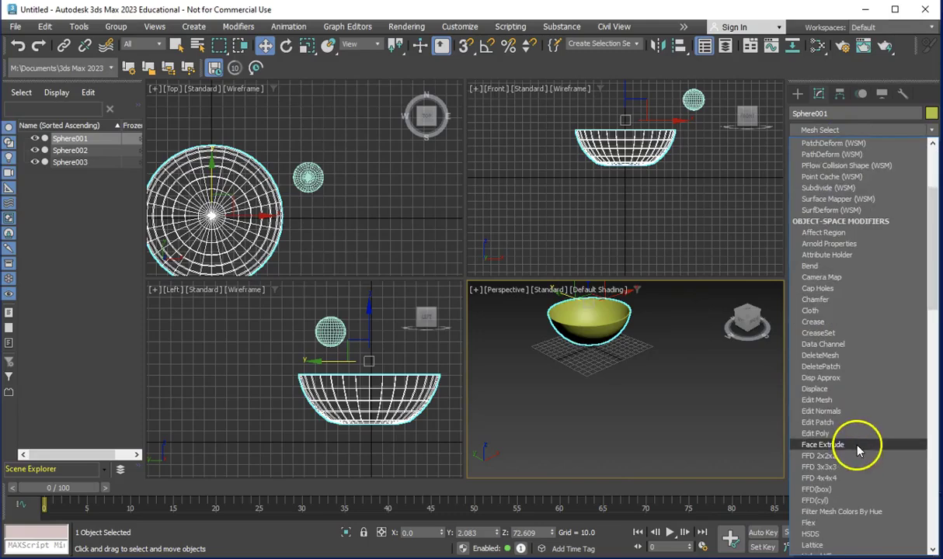
{"action": "scroll", "coordinate": [858, 459], "scroll_direction": "down", "scroll_amount": 2}
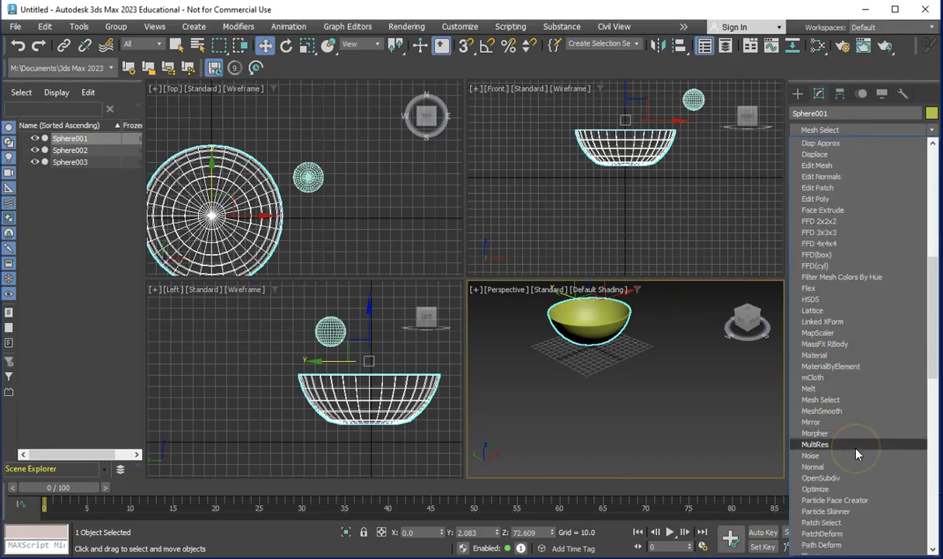
{"action": "left_click", "coordinate": [847, 345]}
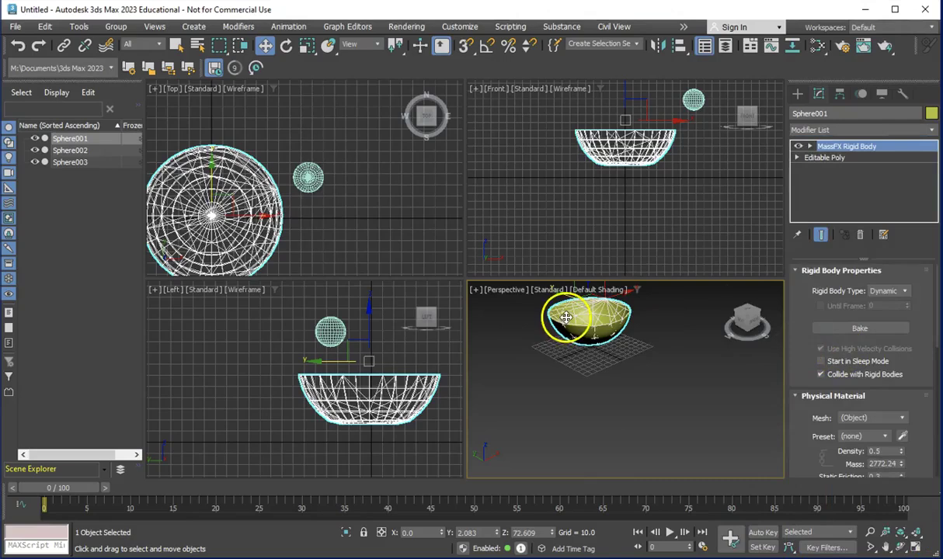
- Show the MassFX Toolbar docked beside the existing toolbars and frame the bowl in the Perspective viewport
{"action": "right_click", "coordinate": [388, 67]}
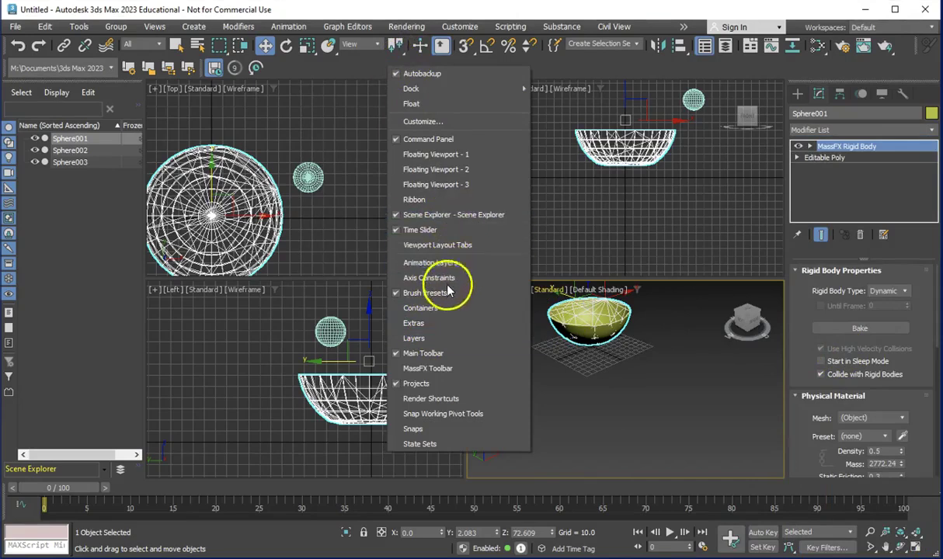
{"action": "left_click", "coordinate": [443, 369]}
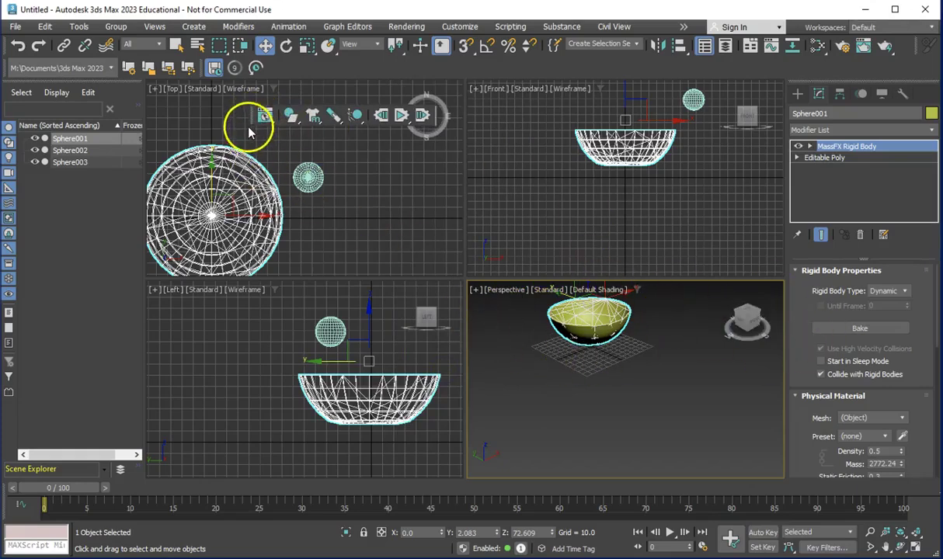
{"action": "left_click_drag", "start_coordinate": [260, 117], "coordinate": [260, 71]}
{"action": "key", "text": "z"}
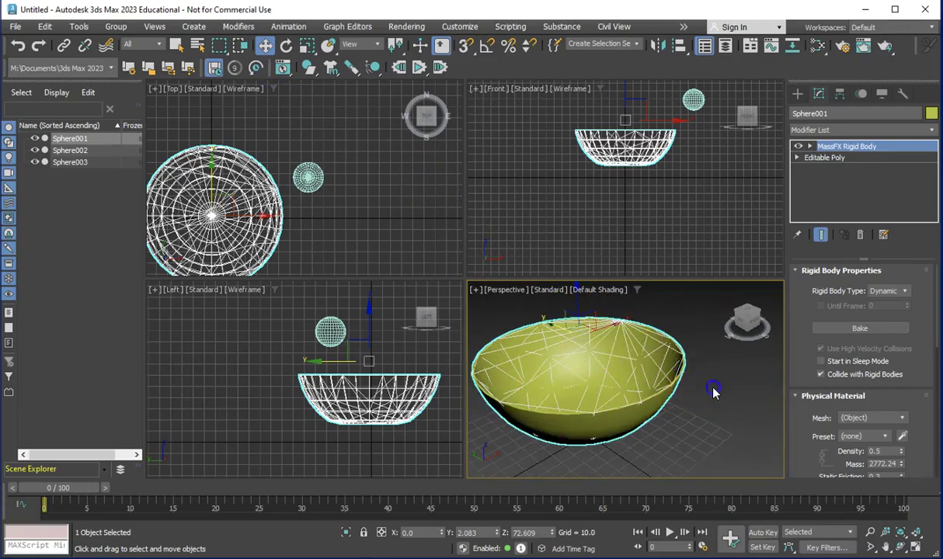
- Reselect the bowl and set its Rigid Body Type to Dynamic
{"action": "left_click", "coordinate": [713, 393]}
{"action": "left_click", "coordinate": [656, 363]}
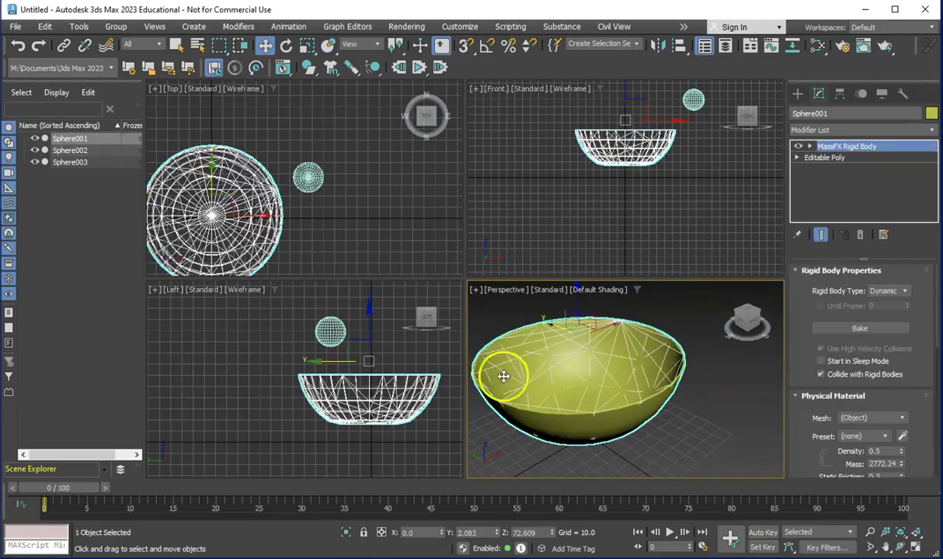
{"action": "left_click", "coordinate": [904, 292]}
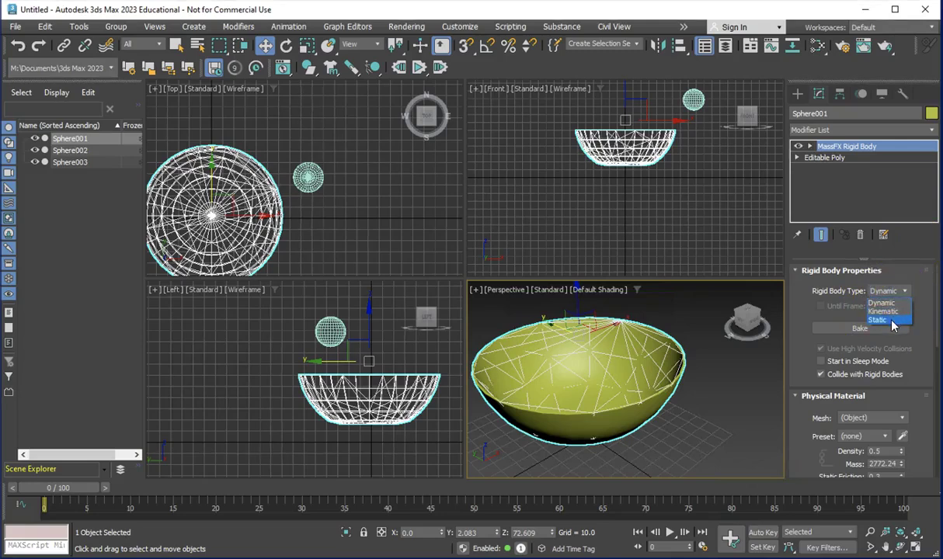
{"action": "left_click", "coordinate": [882, 307]}
- Examine the material presets available for the bowl's Physical Material without choosing a different one
{"action": "scroll", "coordinate": [855, 379], "scroll_direction": "down", "scroll_amount": 2}
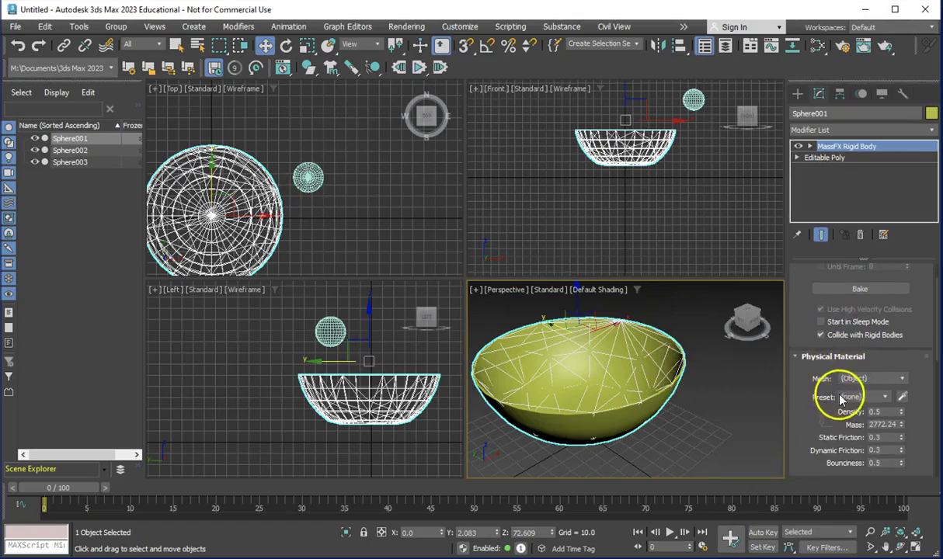
{"action": "left_click", "coordinate": [886, 398]}
{"action": "left_click", "coordinate": [871, 453]}
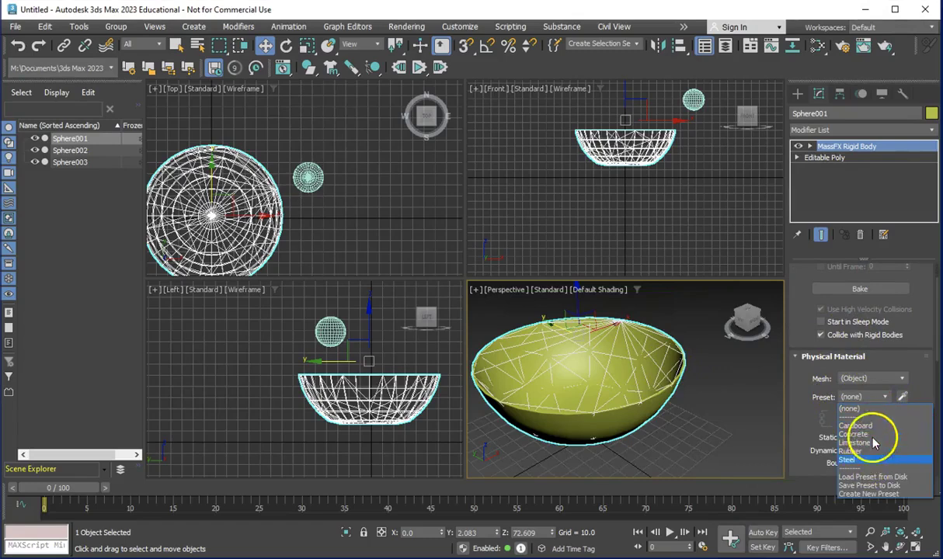
{"action": "left_click", "coordinate": [808, 412]}
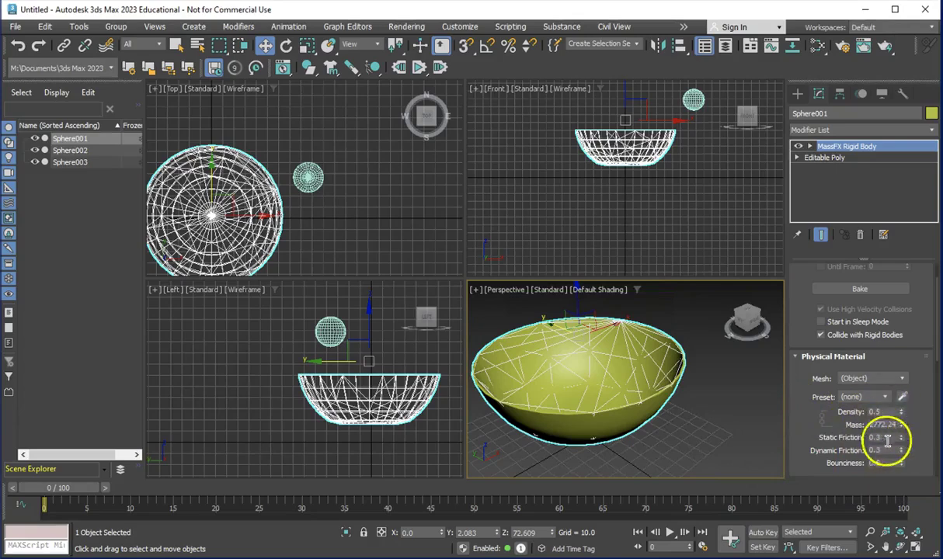
- Set the Shape Type of the bowl's physical shape to Concave
{"action": "left_click_drag", "start_coordinate": [895, 421], "coordinate": [907, 352]}
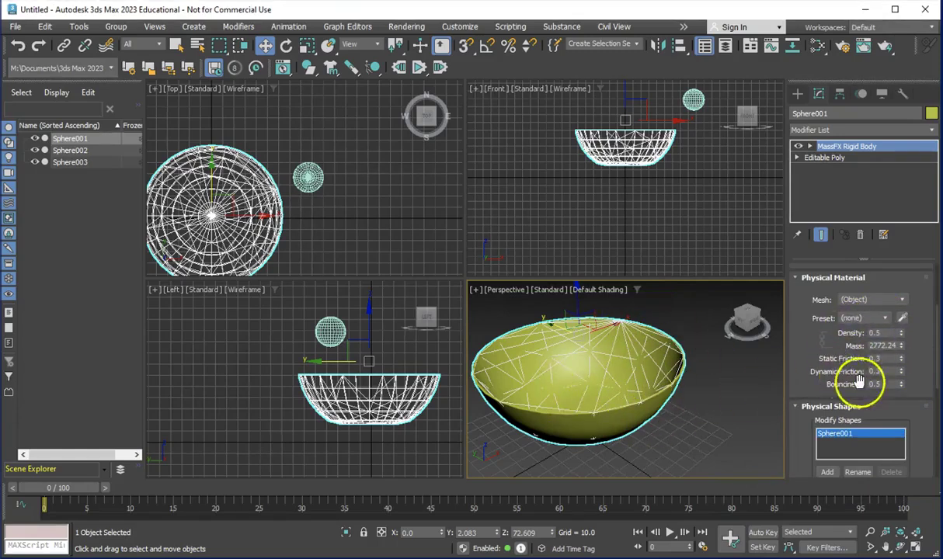
{"action": "scroll", "coordinate": [906, 368], "scroll_direction": "down", "scroll_amount": 3}
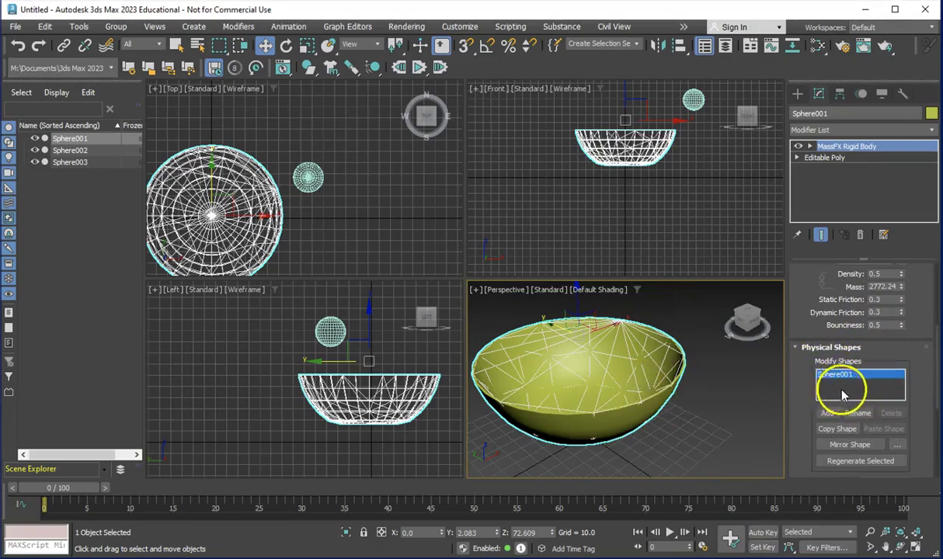
{"action": "scroll", "coordinate": [914, 405], "scroll_direction": "down", "scroll_amount": 2}
{"action": "scroll", "coordinate": [917, 403], "scroll_direction": "down", "scroll_amount": 4}
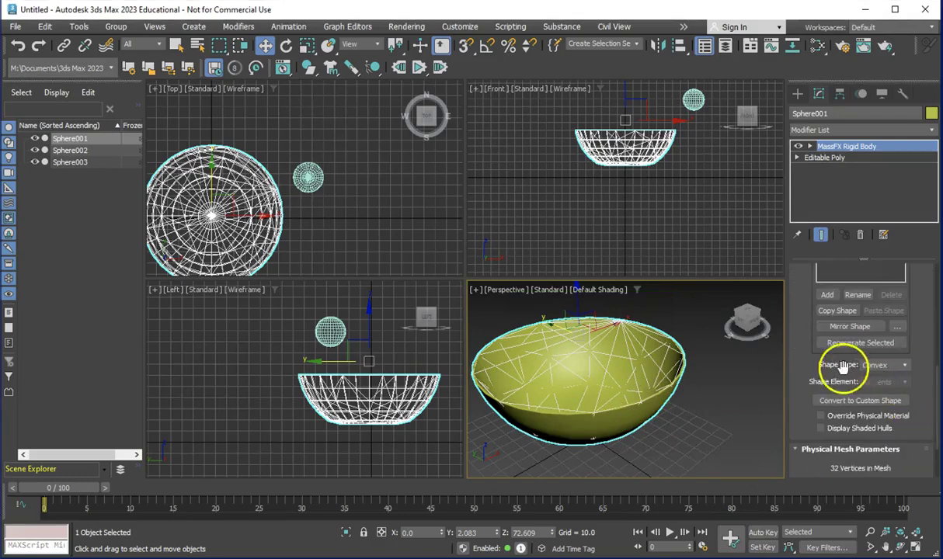
{"action": "left_click", "coordinate": [880, 365]}
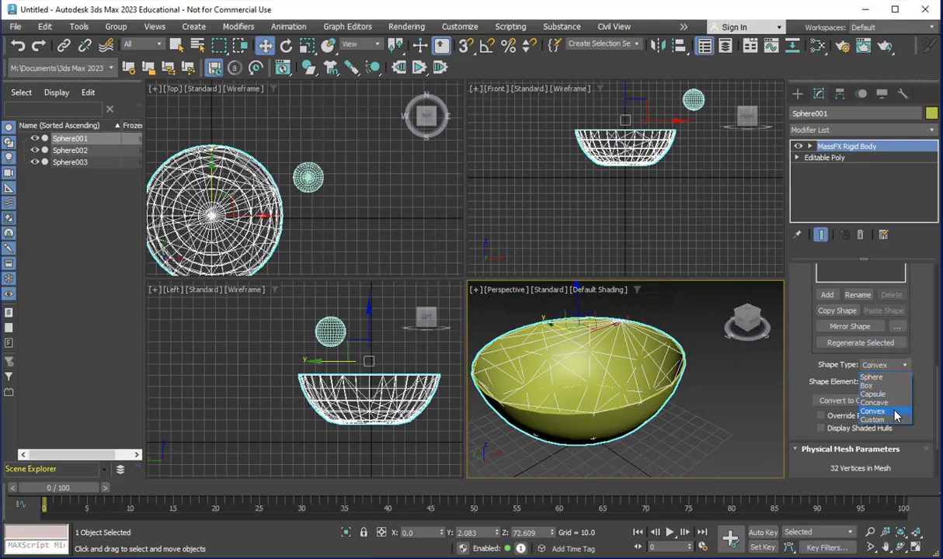
{"action": "left_click", "coordinate": [890, 402]}
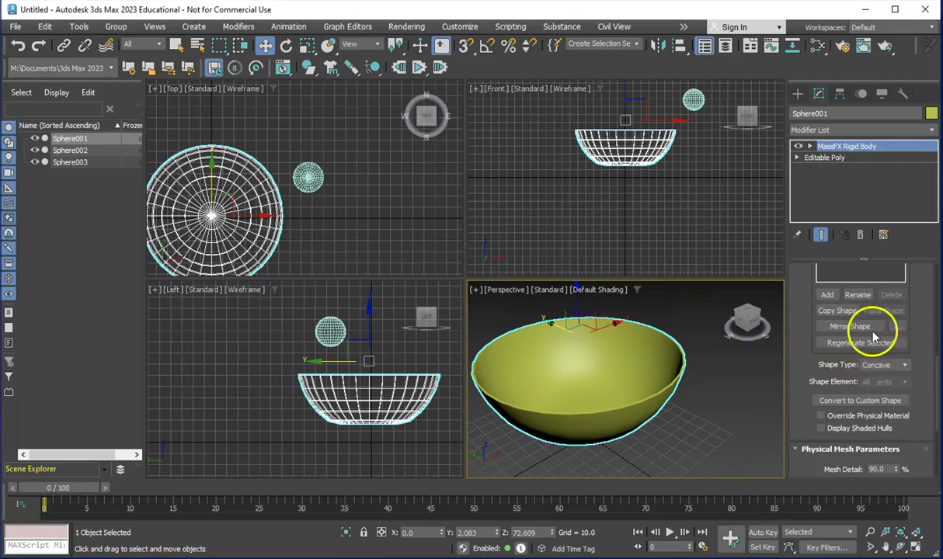
- Set the bowl's physical Mesh Detail to 10% and generate its concave collision mesh
{"action": "scroll", "coordinate": [909, 385], "scroll_direction": "down", "scroll_amount": 4}
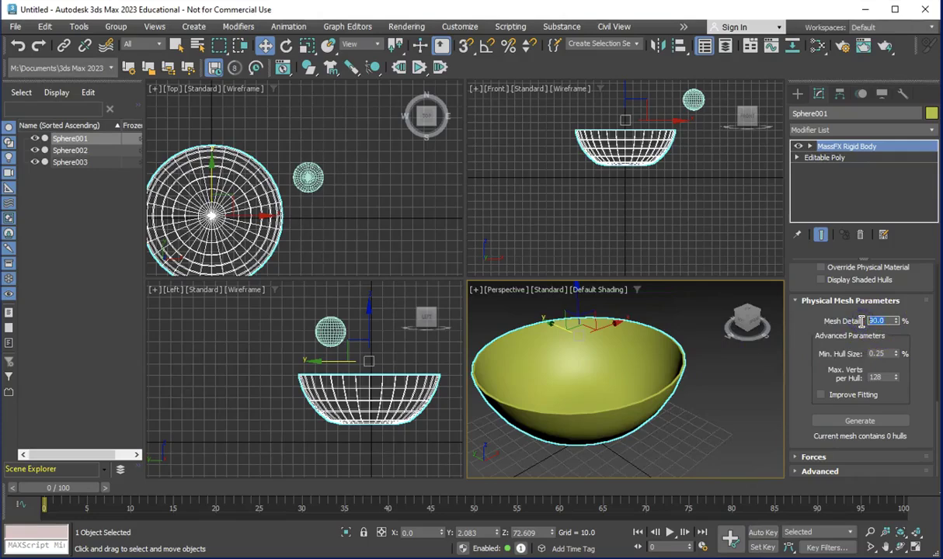
{"action": "type", "text": "0"}
{"action": "key", "text": "Return"}
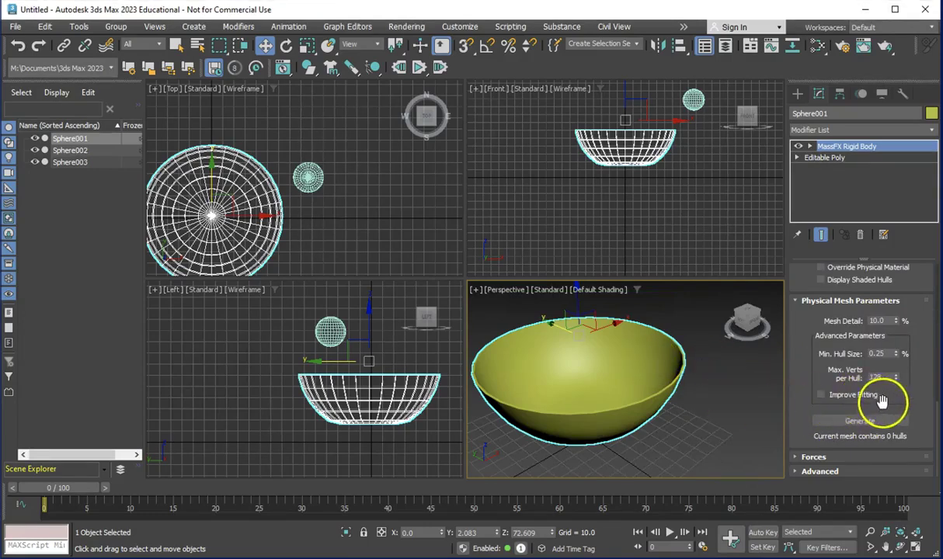
{"action": "left_click", "coordinate": [866, 421]}
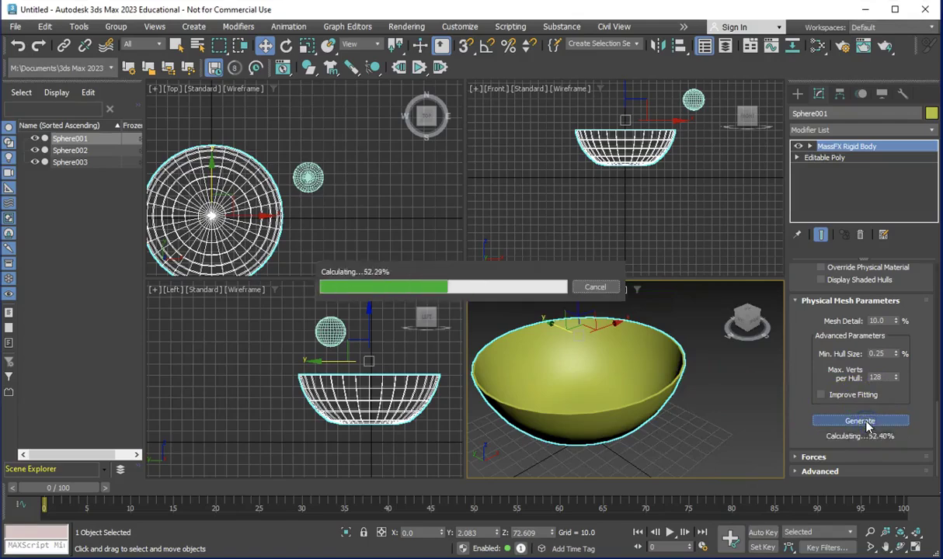
{"action": "left_click", "coordinate": [525, 397]}
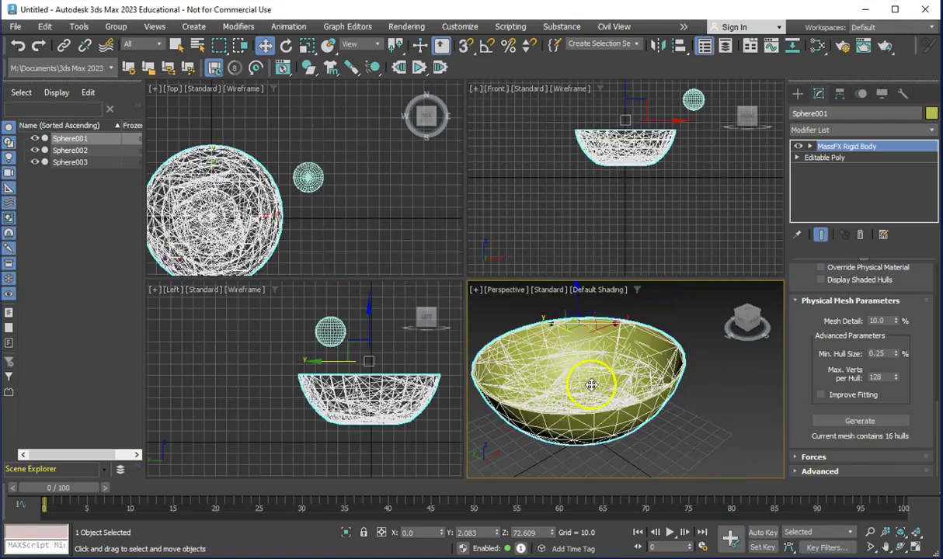
- Enable Improve Fitting for the bowl's concave collision mesh and generate the mesh again
{"action": "scroll", "coordinate": [591, 384], "scroll_direction": "up", "scroll_amount": 5}
{"action": "scroll", "coordinate": [595, 382], "scroll_direction": "down", "scroll_amount": 5}
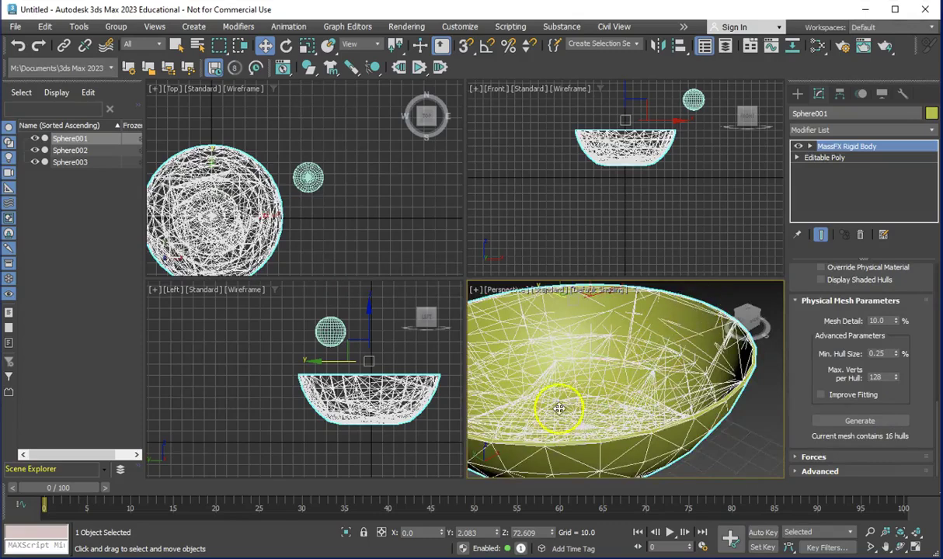
{"action": "scroll", "coordinate": [657, 382], "scroll_direction": "down", "scroll_amount": 5}
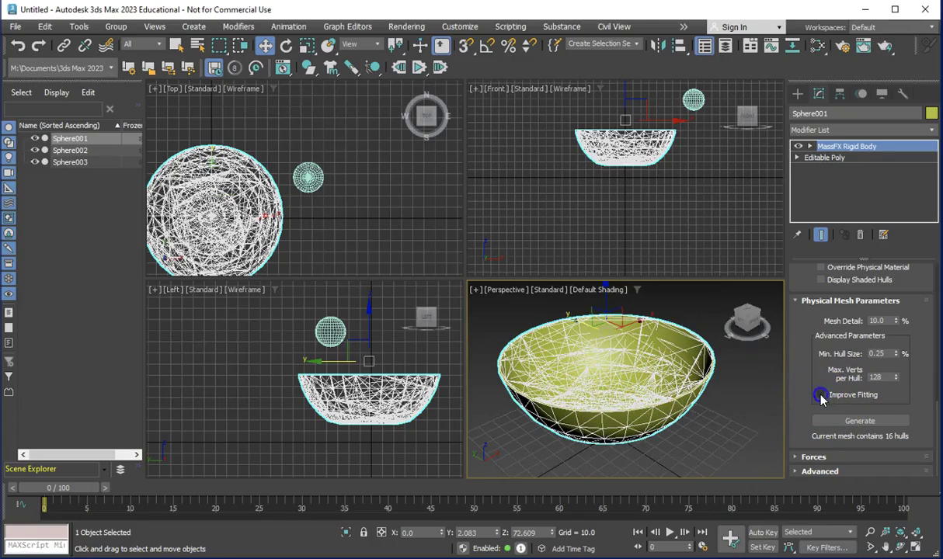
{"action": "left_click", "coordinate": [859, 422]}
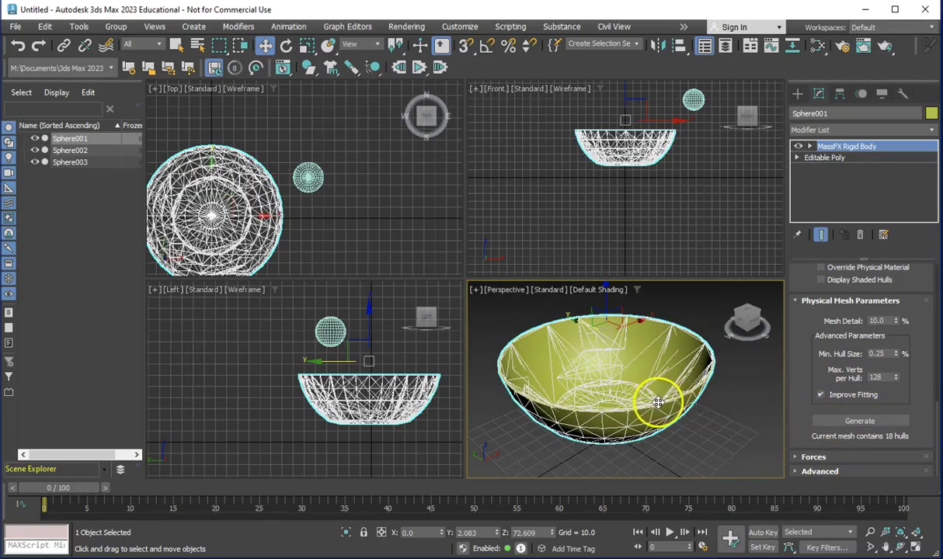
- Select the small sphere above the bowl and set it as a Dynamic Rigid Body
{"action": "mouse_move", "coordinate": [659, 400]}
{"action": "middle_mouse_down", "text": "alt"}
{"action": "mouse_move", "coordinate": [675, 355]}
{"action": "mouse_move", "coordinate": [652, 403]}
{"action": "middle_mouse_up", "text": "alt"}
{"action": "key", "text": "super"}
{"action": "key", "text": "super"}
{"action": "scroll", "coordinate": [653, 402], "scroll_direction": "down", "scroll_amount": 4}
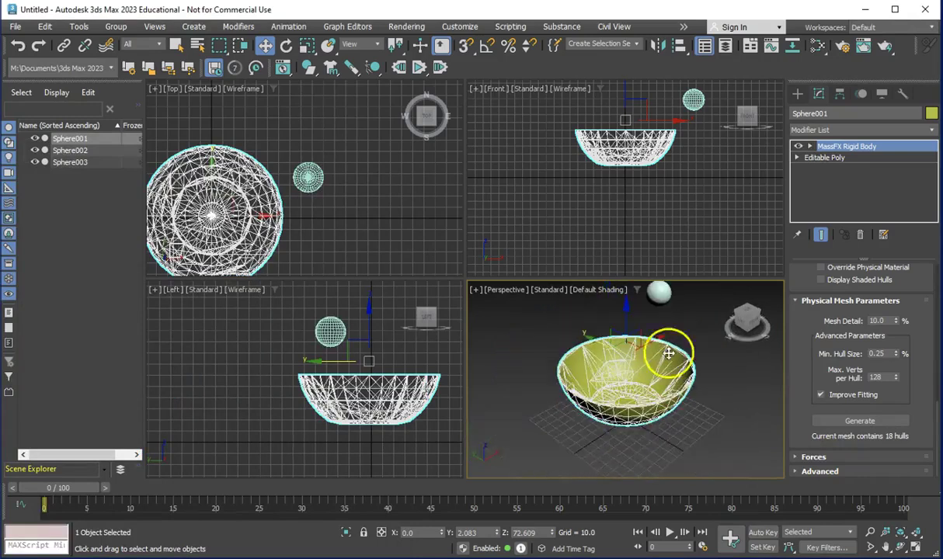
{"action": "left_click", "coordinate": [680, 312]}
{"action": "left_click", "coordinate": [661, 294]}
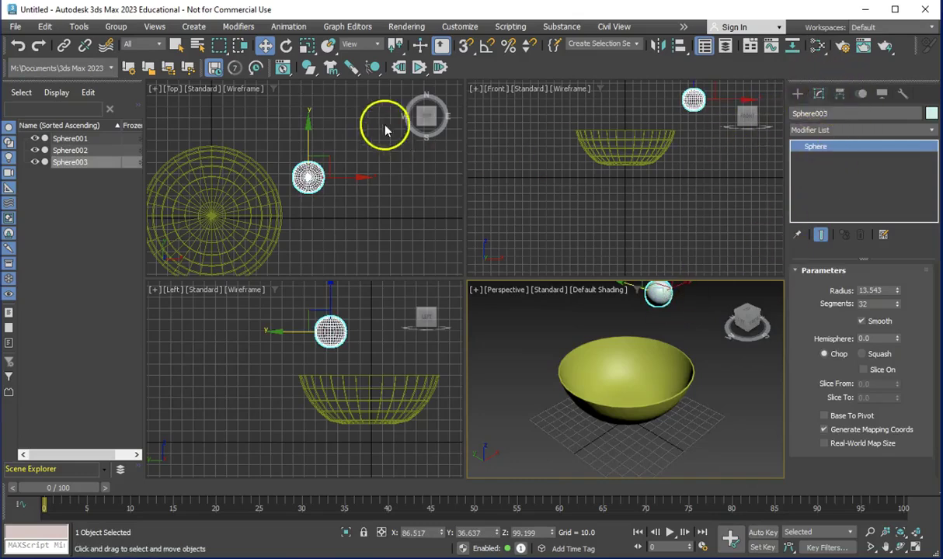
{"action": "left_click", "coordinate": [310, 69]}
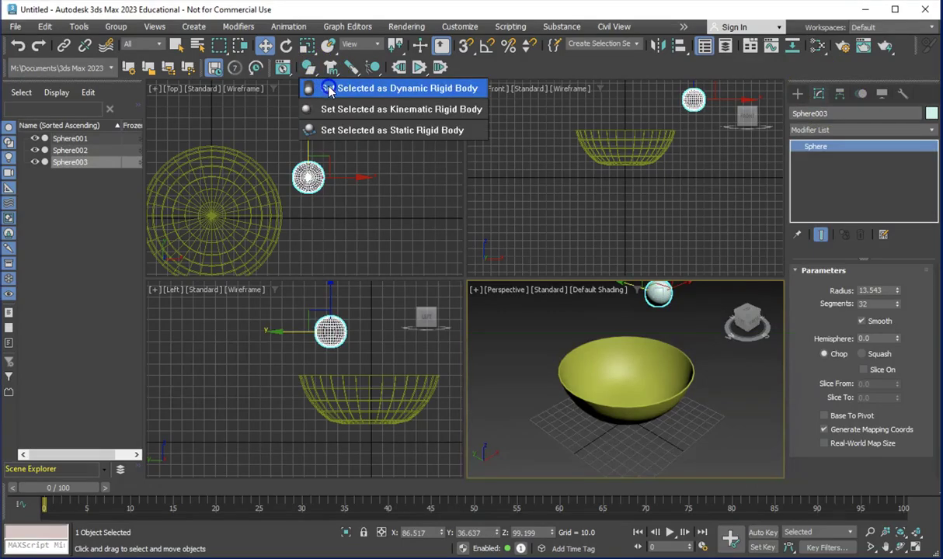
{"action": "left_click", "coordinate": [329, 88]}
{"action": "left_click", "coordinate": [722, 315]}
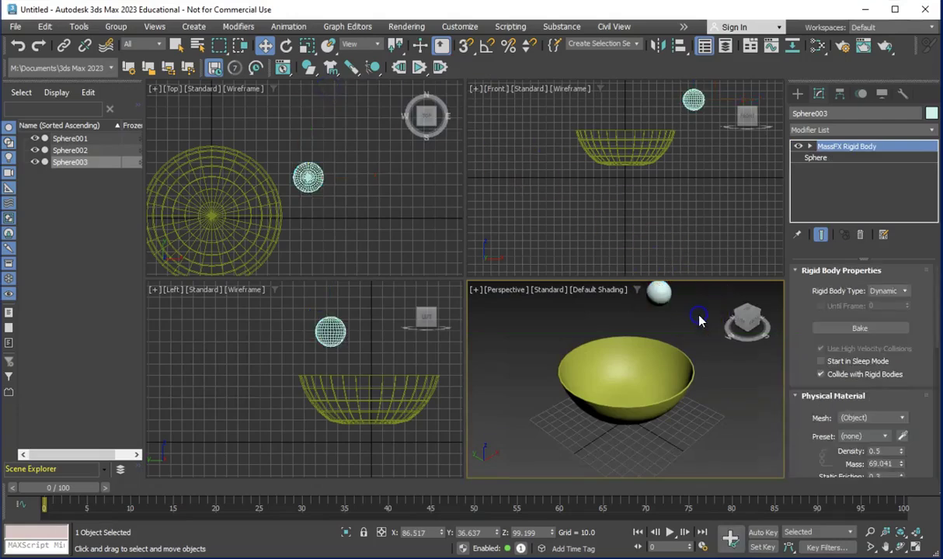
- Reselect the small sphere and set the Shape Type of its physical shape to Sphere
{"action": "left_click", "coordinate": [661, 291]}
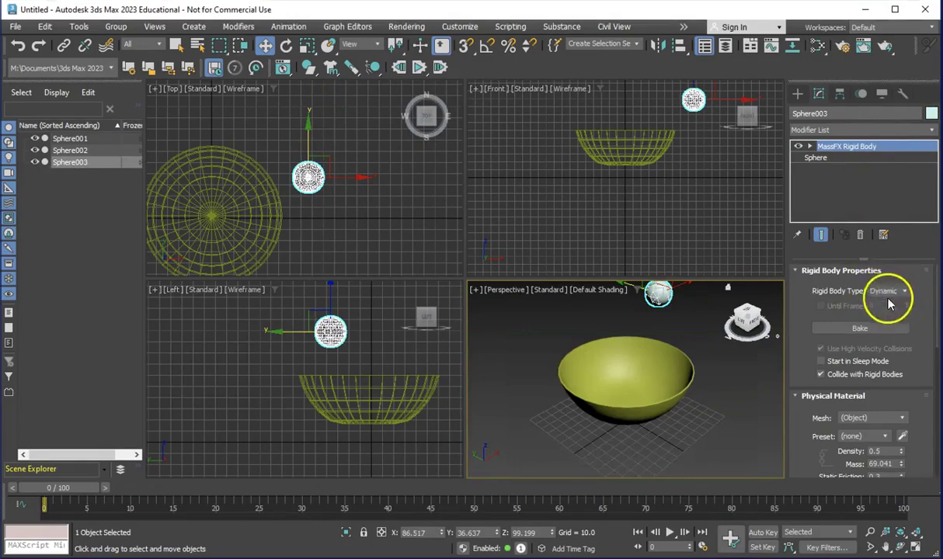
{"action": "scroll", "coordinate": [879, 401], "scroll_direction": "down", "scroll_amount": 1}
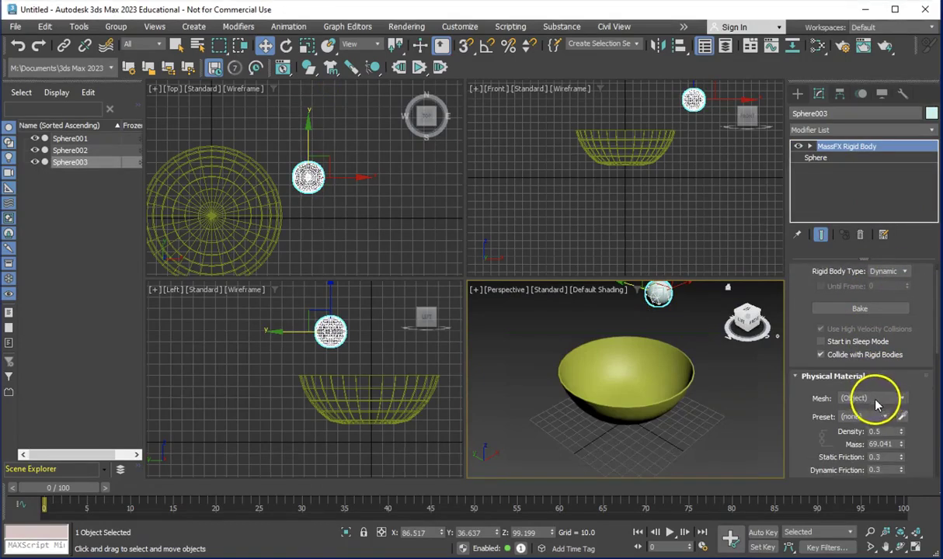
{"action": "scroll", "coordinate": [878, 403], "scroll_direction": "down", "scroll_amount": 1}
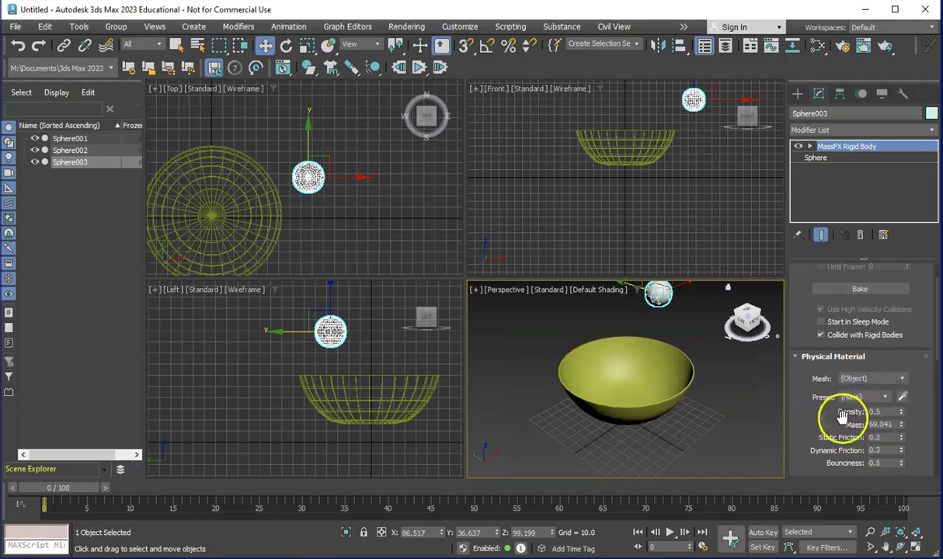
{"action": "scroll", "coordinate": [855, 405], "scroll_direction": "down", "scroll_amount": 1}
{"action": "scroll", "coordinate": [855, 406], "scroll_direction": "down", "scroll_amount": 3}
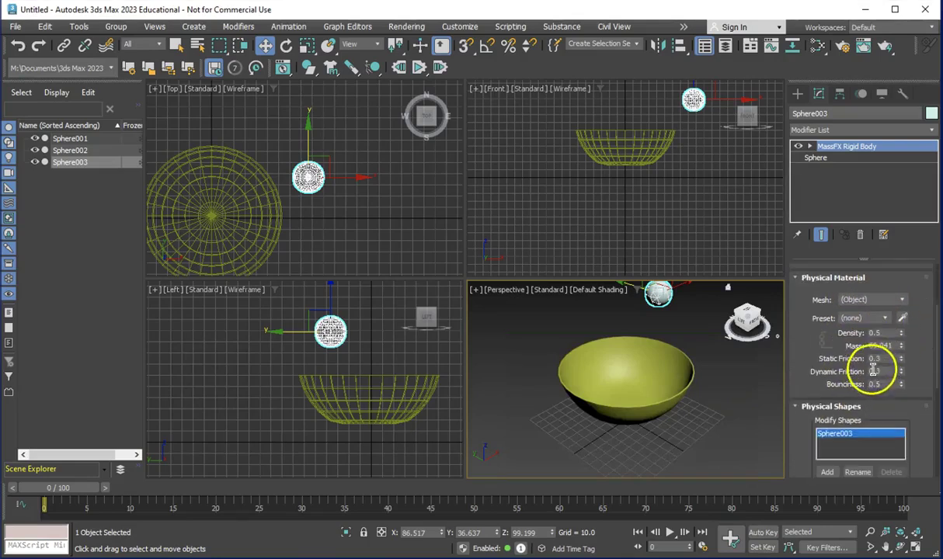
{"action": "scroll", "coordinate": [879, 361], "scroll_direction": "down", "scroll_amount": 4}
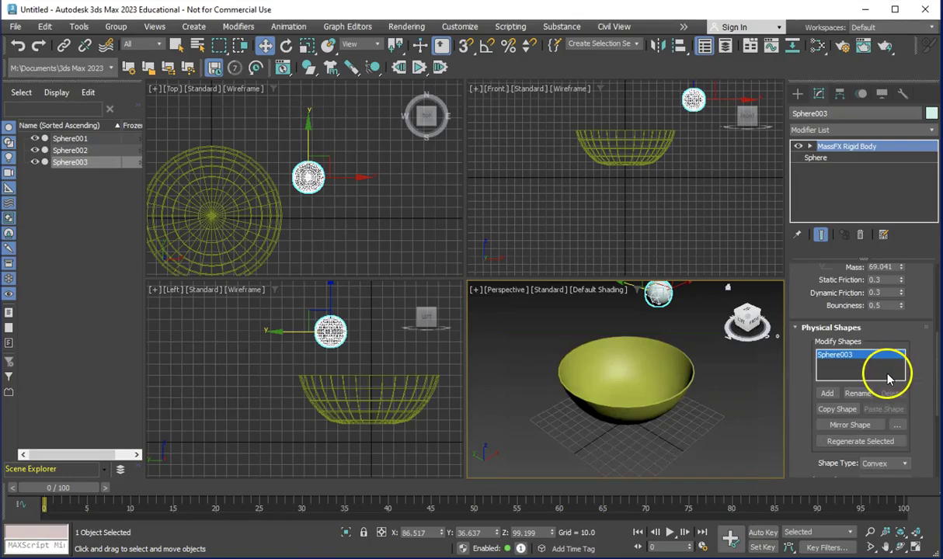
{"action": "scroll", "coordinate": [854, 412], "scroll_direction": "down", "scroll_amount": 5}
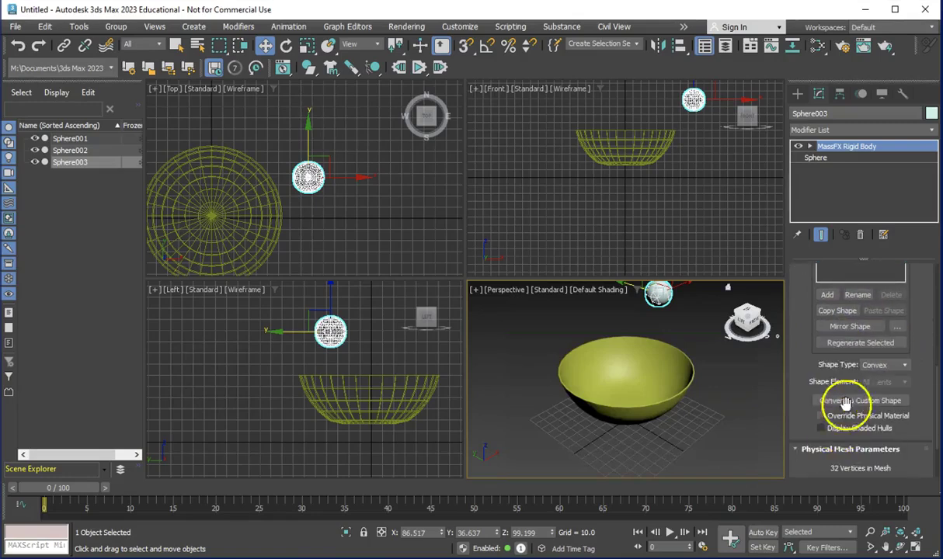
{"action": "left_click", "coordinate": [888, 366]}
{"action": "left_click", "coordinate": [887, 378]}
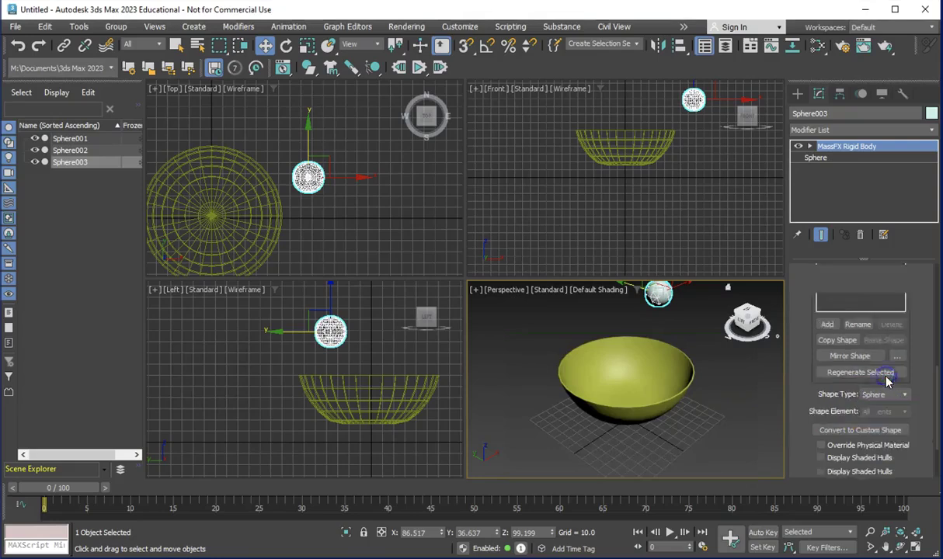
- Examine the small sphere's collision shape and its Forces settings, and clear the selection
{"action": "scroll", "coordinate": [829, 411], "scroll_direction": "down", "scroll_amount": 1}
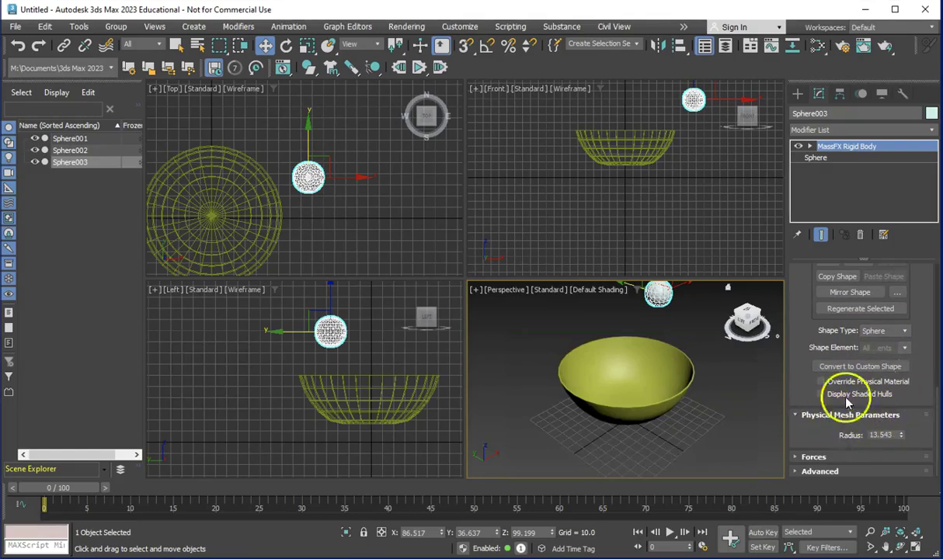
{"action": "scroll", "coordinate": [662, 293], "scroll_direction": "up", "scroll_amount": 3}
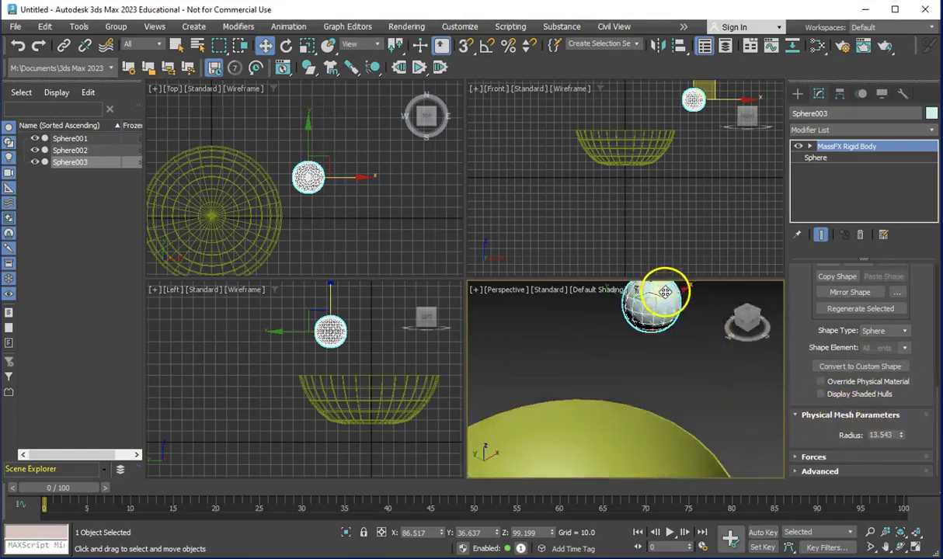
{"action": "scroll", "coordinate": [665, 292], "scroll_direction": "up", "scroll_amount": 3}
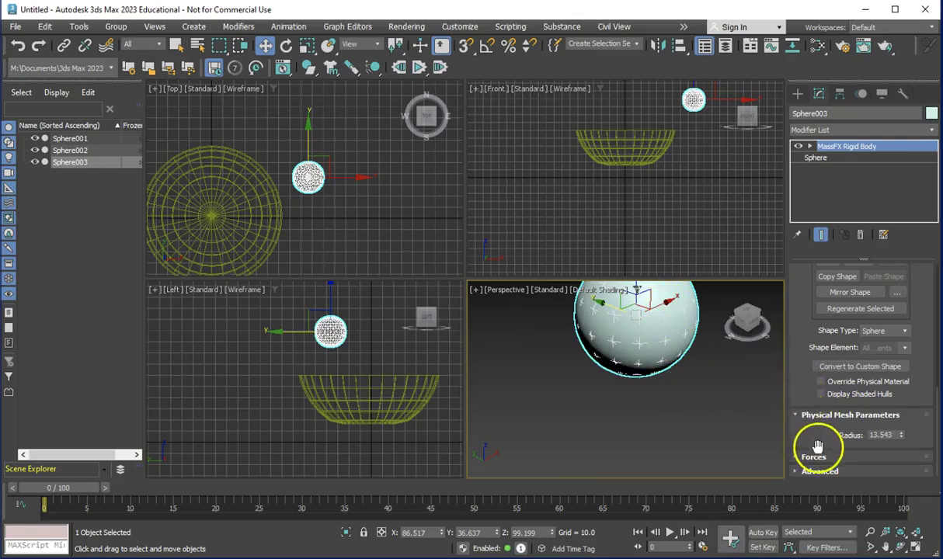
{"action": "left_click", "coordinate": [812, 457]}
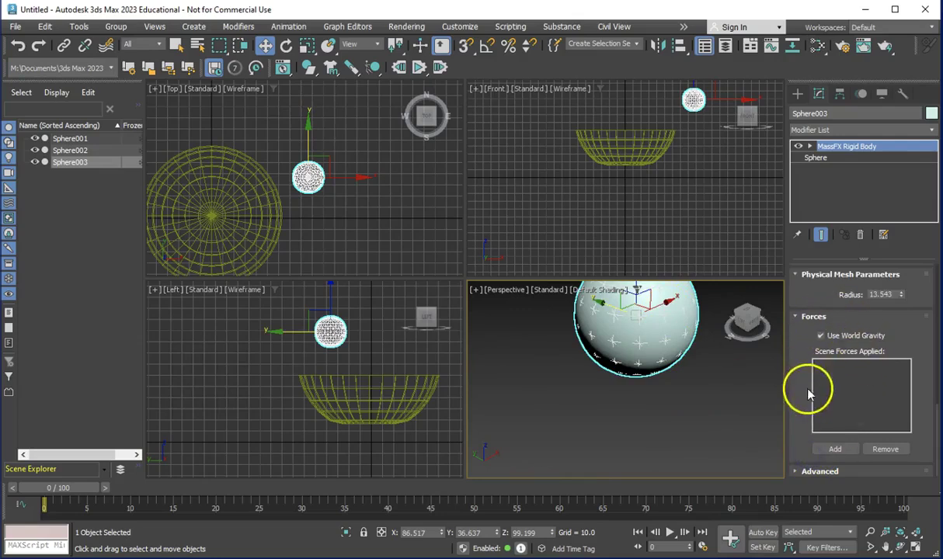
{"action": "scroll", "coordinate": [636, 386], "scroll_direction": "down", "scroll_amount": 4}
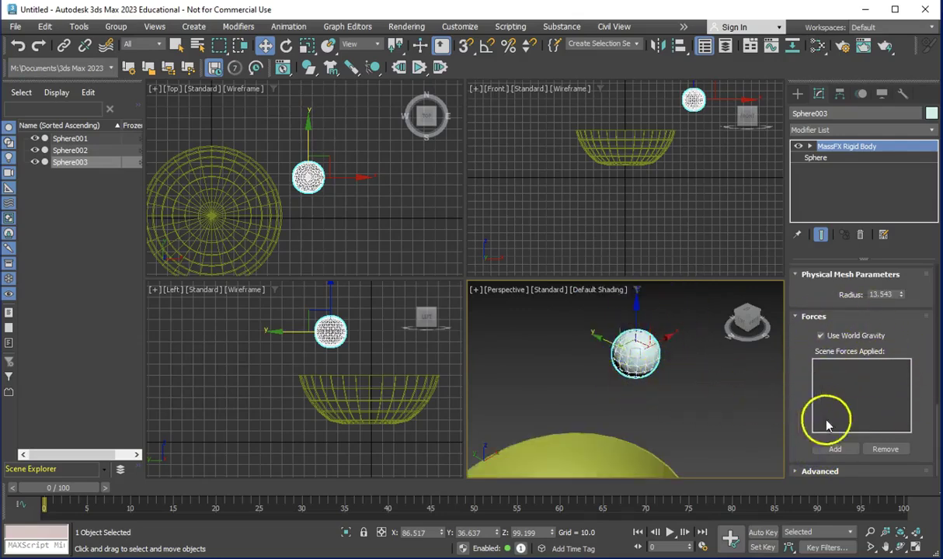
{"action": "left_click", "coordinate": [674, 405]}
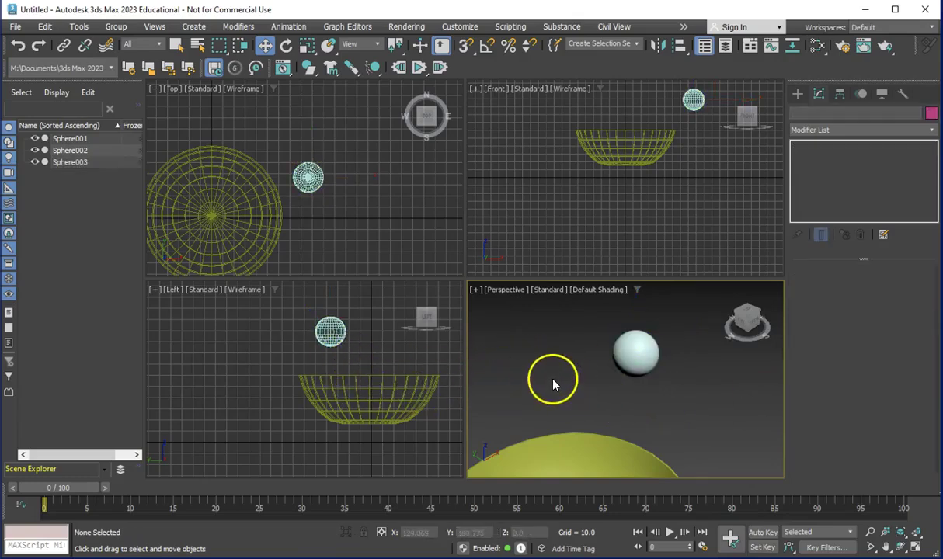
{"action": "scroll", "coordinate": [553, 385], "scroll_direction": "down", "scroll_amount": 6}
{"action": "scroll", "coordinate": [552, 407], "scroll_direction": "up", "scroll_amount": 3}
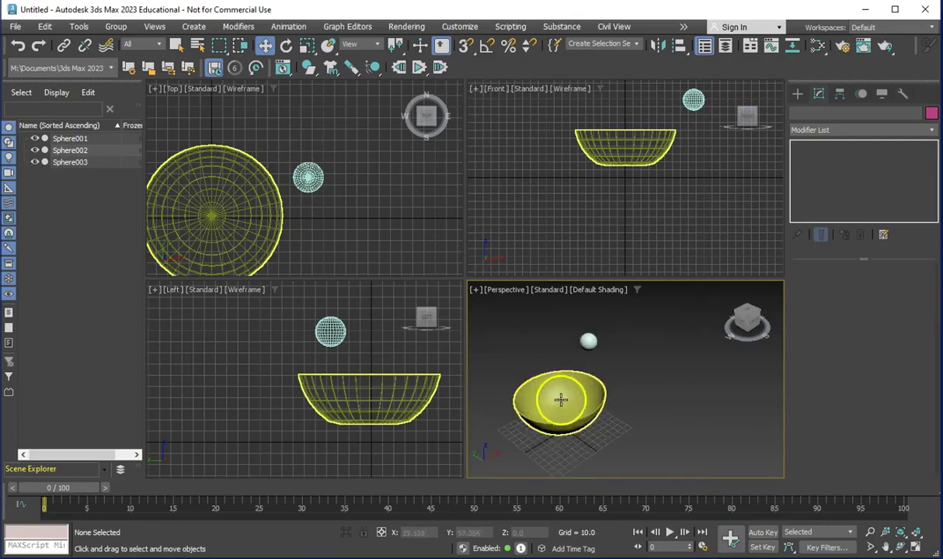
- Select the bowl and examine its rigid body's Forces and Advanced settings, including center of mass and damping
{"action": "left_click", "coordinate": [375, 376]}
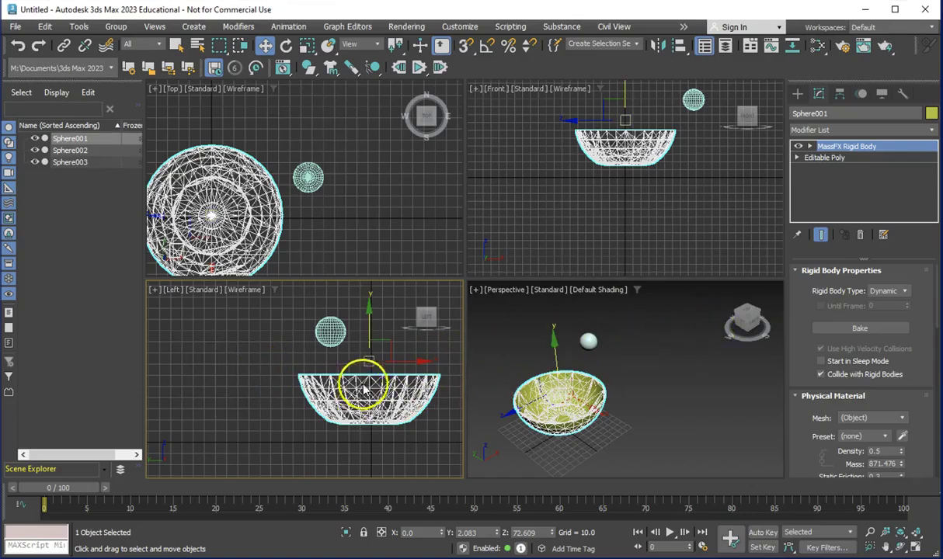
{"action": "scroll", "coordinate": [809, 414], "scroll_direction": "down", "scroll_amount": 10}
{"action": "scroll", "coordinate": [808, 418], "scroll_direction": "down", "scroll_amount": 5}
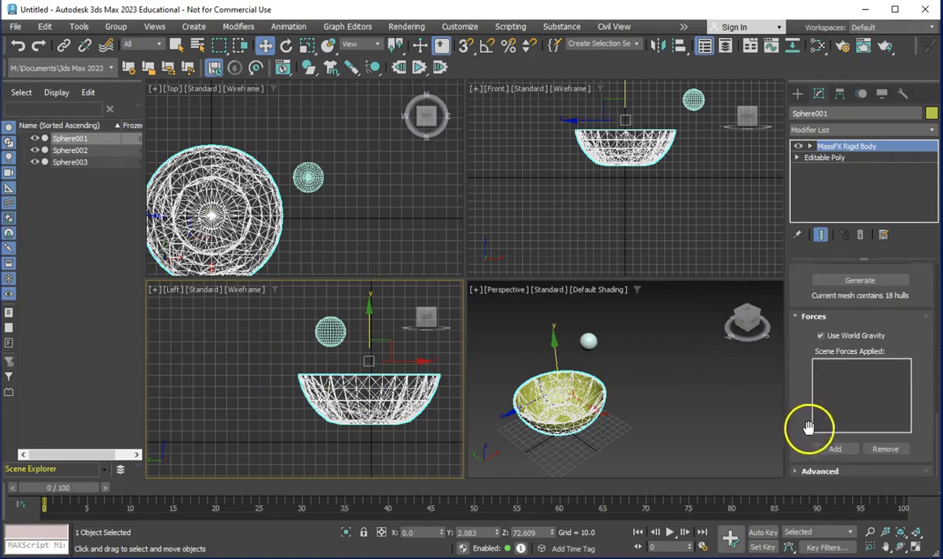
{"action": "left_click", "coordinate": [816, 470]}
{"action": "scroll", "coordinate": [843, 338], "scroll_direction": "up", "scroll_amount": 3}
{"action": "scroll", "coordinate": [842, 340], "scroll_direction": "up", "scroll_amount": 3}
{"action": "scroll", "coordinate": [849, 367], "scroll_direction": "down", "scroll_amount": 8}
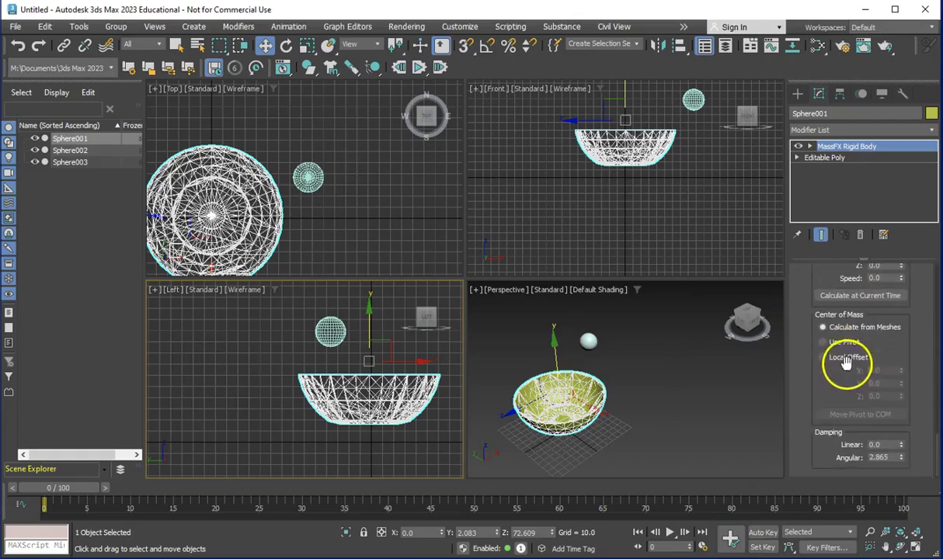
{"action": "scroll", "coordinate": [846, 363], "scroll_direction": "up", "scroll_amount": 5}
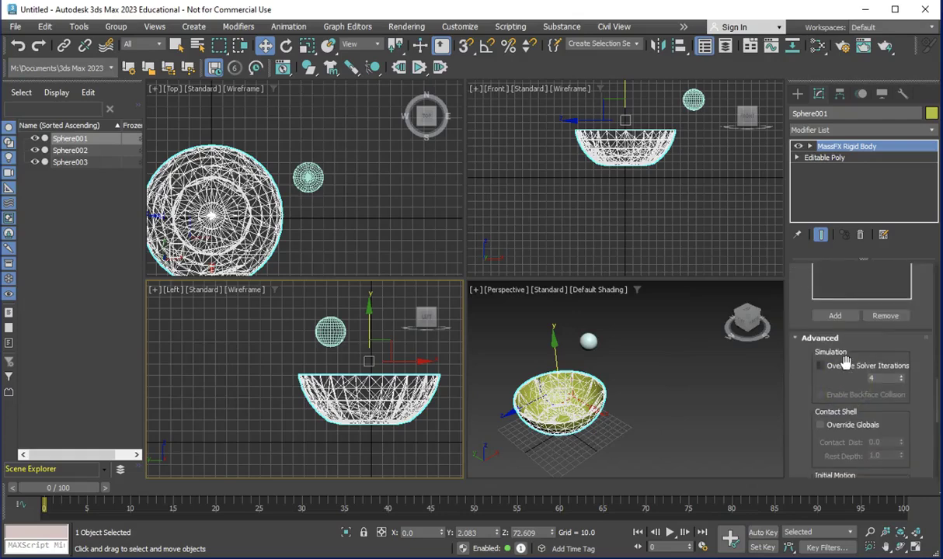
{"action": "scroll", "coordinate": [845, 363], "scroll_direction": "up", "scroll_amount": 2}
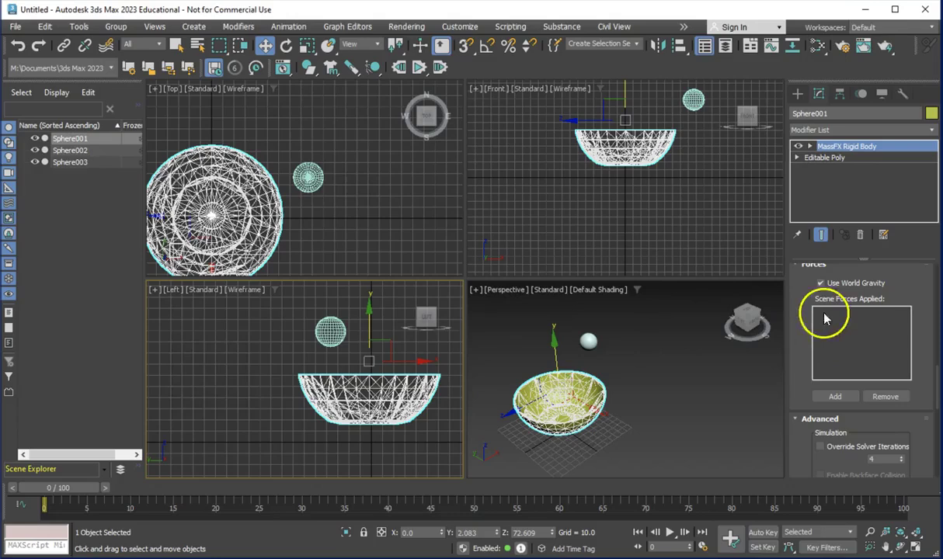
- Move the small sphere over the bowl in the Top view and clone it twice beside itself as copies
{"action": "left_click", "coordinate": [338, 212]}
{"action": "left_click", "coordinate": [331, 327]}
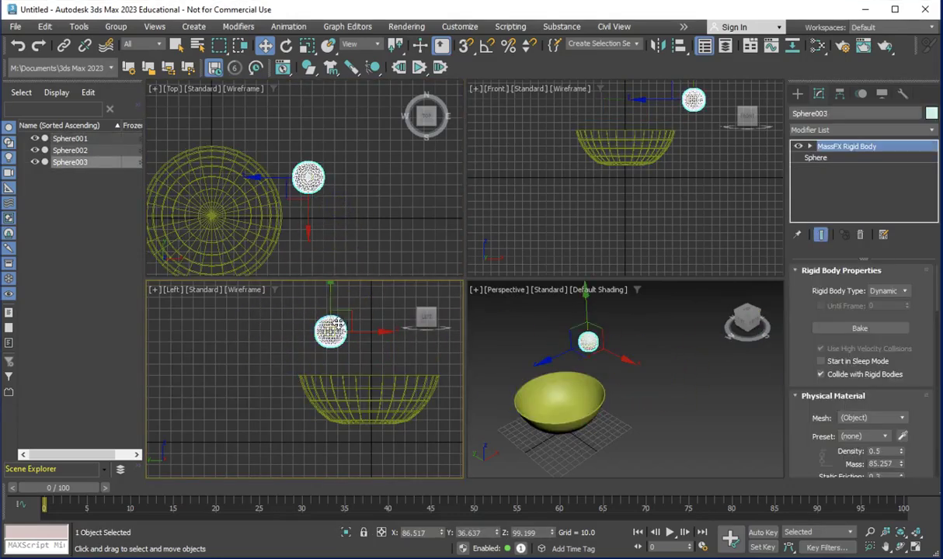
{"action": "scroll", "coordinate": [309, 165], "scroll_direction": "down", "scroll_amount": 3}
{"action": "scroll", "coordinate": [259, 179], "scroll_direction": "up", "scroll_amount": 3}
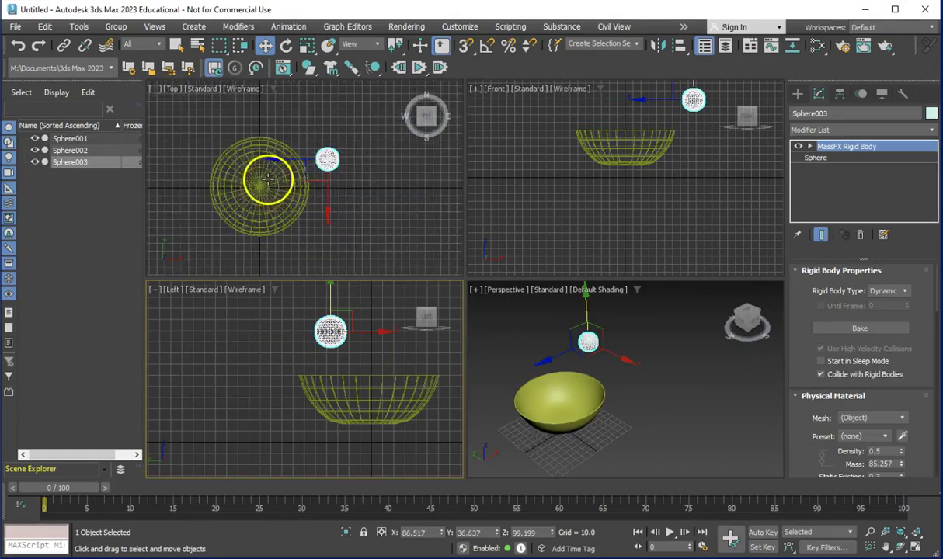
{"action": "mouse_move", "coordinate": [328, 158]}
{"action": "left_mouse_down"}
{"action": "mouse_move", "coordinate": [240, 174]}
{"action": "mouse_move", "coordinate": [260, 166]}
{"action": "left_mouse_up"}
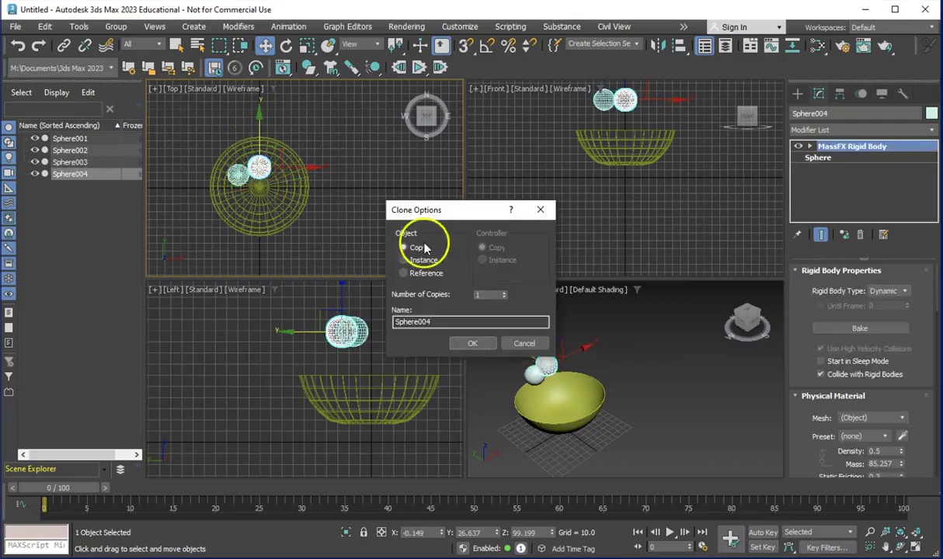
{"action": "left_click", "coordinate": [474, 344]}
{"action": "left_click_drag", "start_coordinate": [259, 169], "coordinate": [256, 191], "text": "shift"}
{"action": "left_click", "coordinate": [467, 350]}
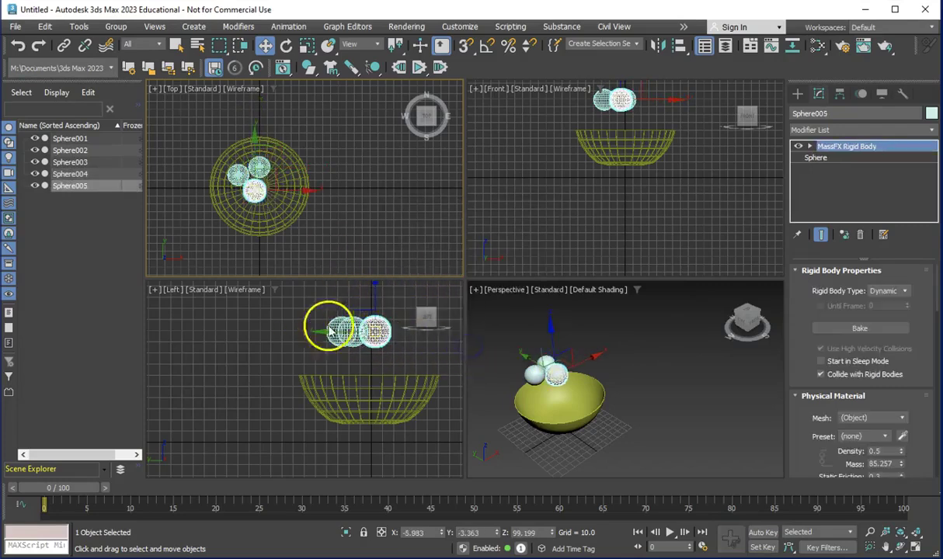
- Raise the newest sphere copy above the other two in the Left view, to a height of about 132
{"action": "scroll", "coordinate": [268, 342], "scroll_direction": "down", "scroll_amount": 5}
{"action": "scroll", "coordinate": [271, 304], "scroll_direction": "up", "scroll_amount": 5}
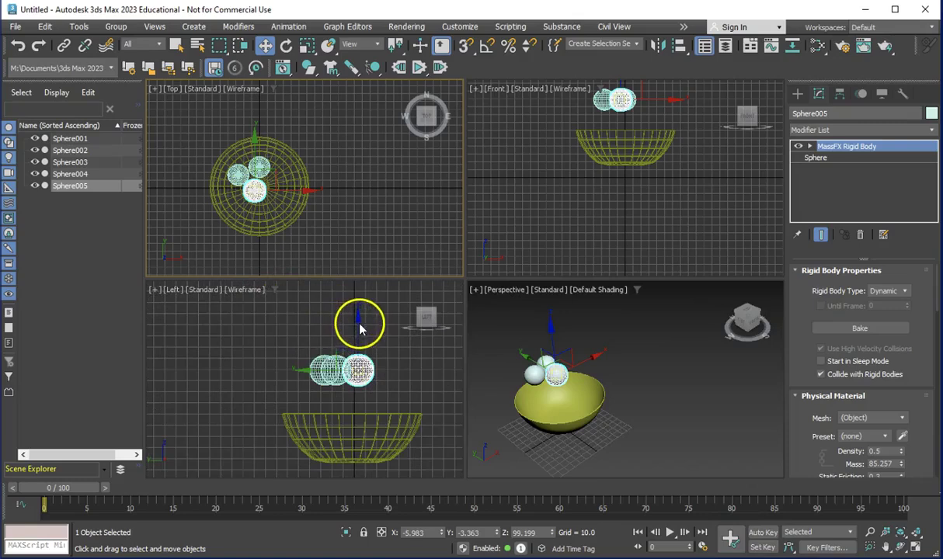
{"action": "left_click", "coordinate": [357, 324]}
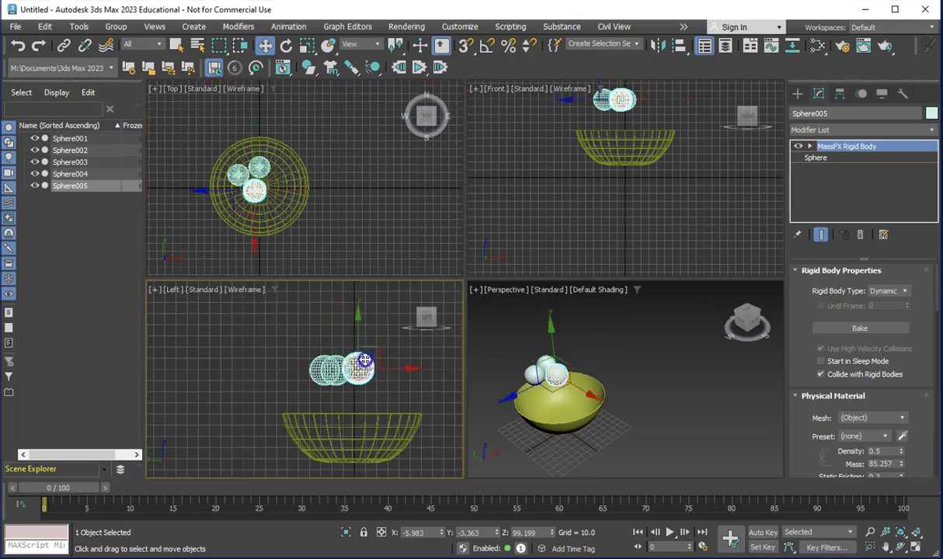
{"action": "left_click_drag", "start_coordinate": [364, 361], "coordinate": [363, 334]}
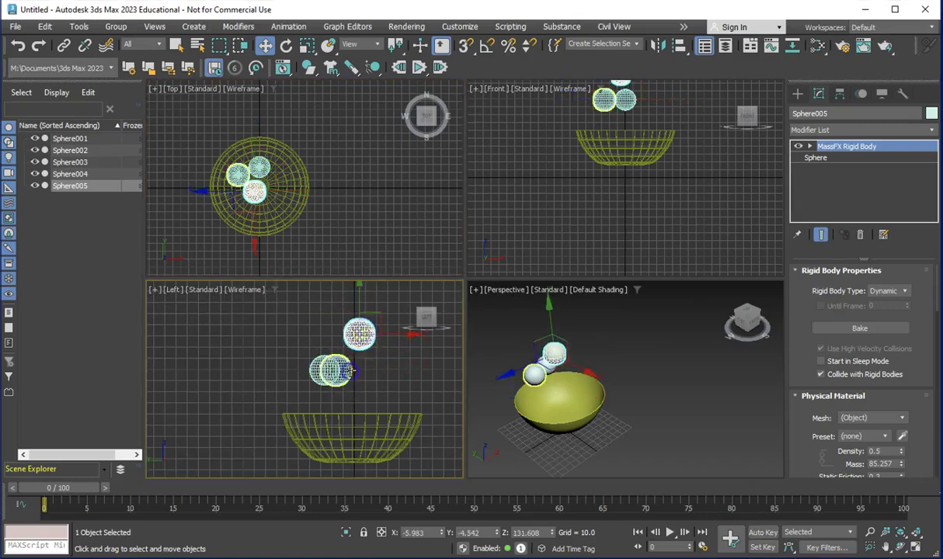
- Clone two of the small spheres above the group as copies and shift the topmost copy slightly sideways
{"action": "left_click", "coordinate": [353, 362]}
{"action": "left_click", "coordinate": [356, 359]}
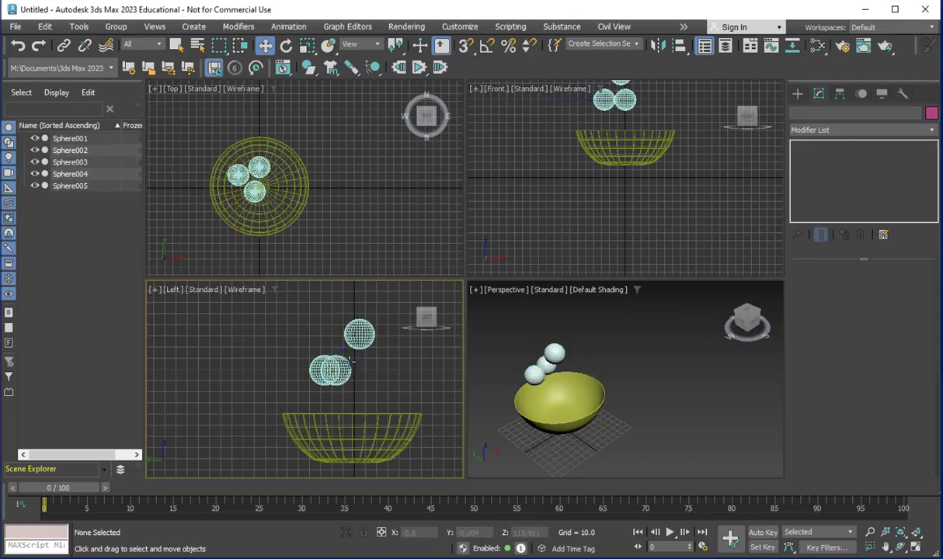
{"action": "left_click", "coordinate": [353, 361]}
{"action": "mouse_move", "coordinate": [355, 351]}
{"action": "left_mouse_down"}
{"action": "mouse_move", "coordinate": [363, 331]}
{"action": "mouse_move", "coordinate": [337, 330]}
{"action": "mouse_move", "coordinate": [375, 338]}
{"action": "mouse_move", "coordinate": [355, 303]}
{"action": "left_mouse_up"}
{"action": "left_click", "coordinate": [378, 382]}
{"action": "left_click", "coordinate": [361, 334]}
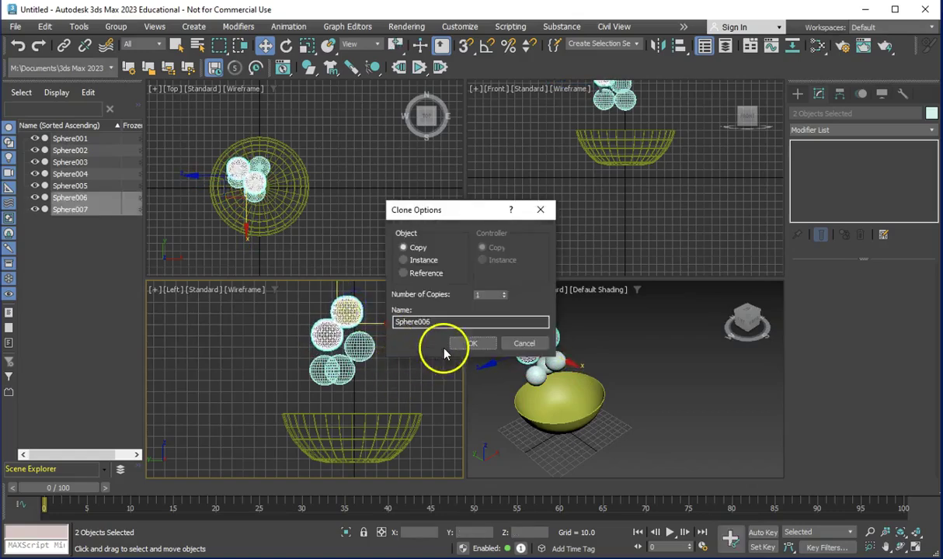
{"action": "left_click", "coordinate": [458, 345]}
{"action": "left_click", "coordinate": [401, 379]}
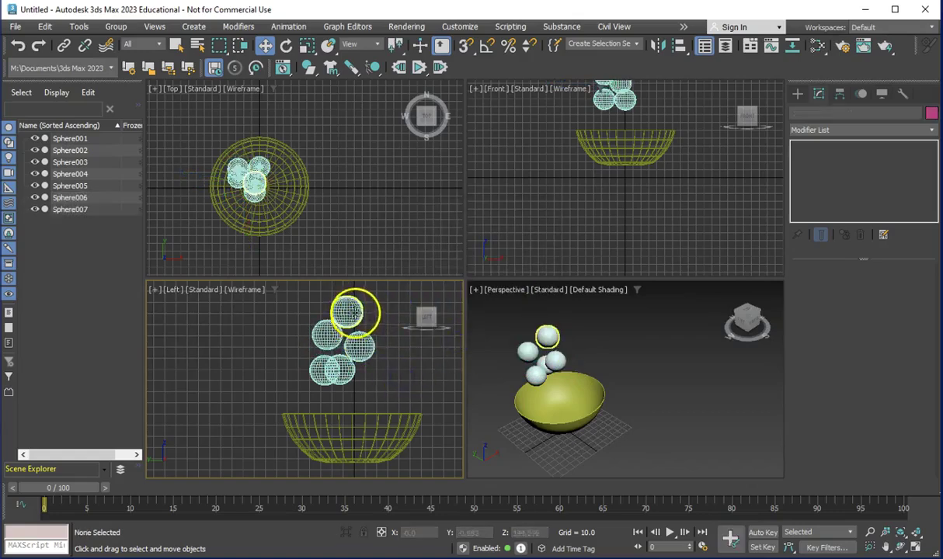
{"action": "left_click", "coordinate": [357, 309]}
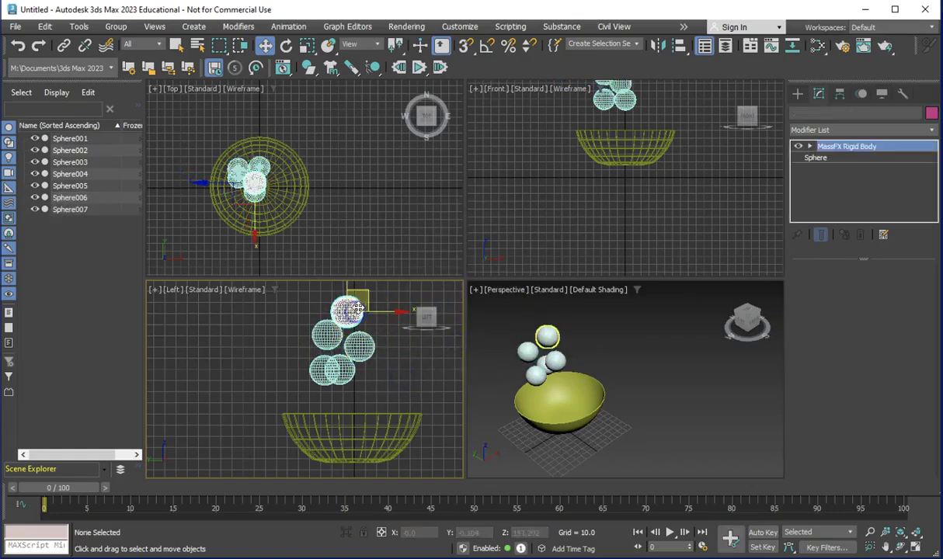
{"action": "left_click", "coordinate": [389, 372]}
- Clone the bowl twice straight down as copies, at heights of about 42 and 14, to form a stack of three
{"action": "left_click", "coordinate": [387, 424]}
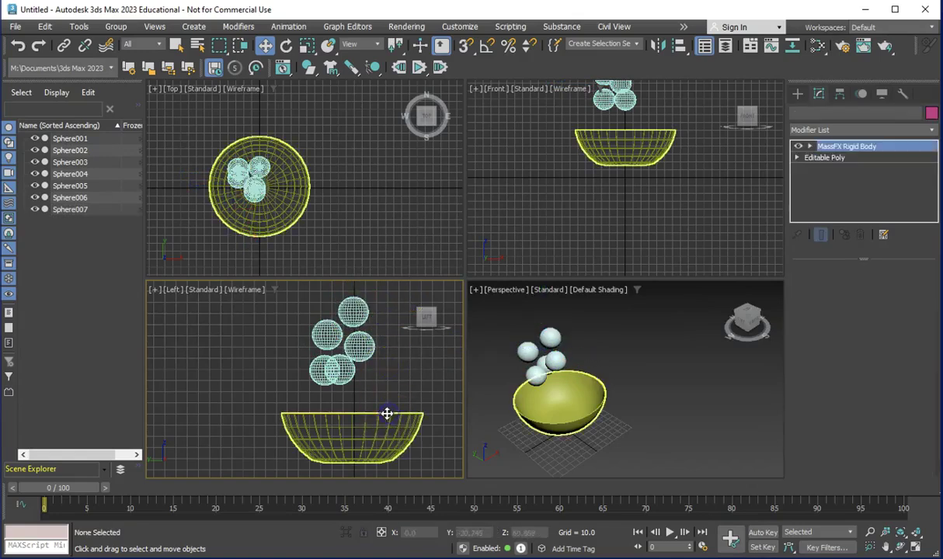
{"action": "scroll", "coordinate": [378, 409], "scroll_direction": "down", "scroll_amount": 3}
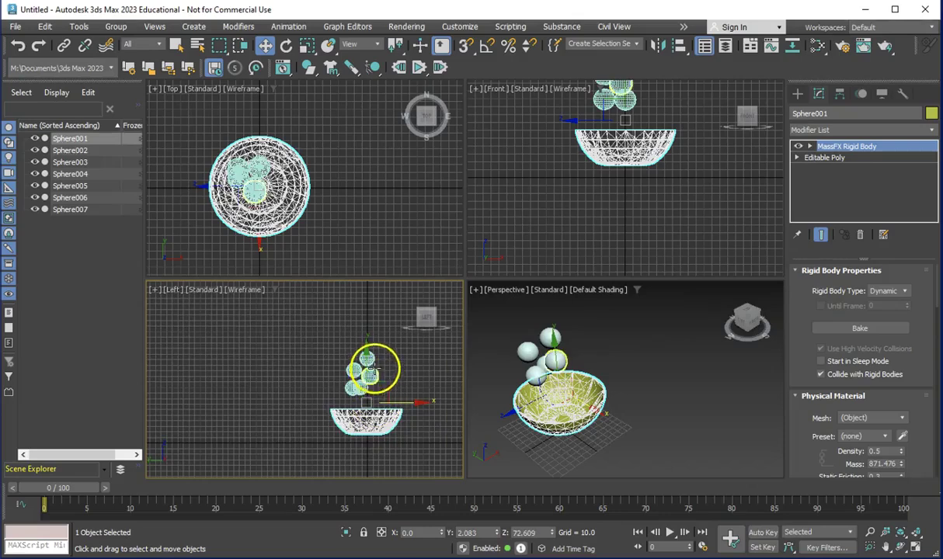
{"action": "left_click_drag", "start_coordinate": [365, 354], "coordinate": [365, 371]}
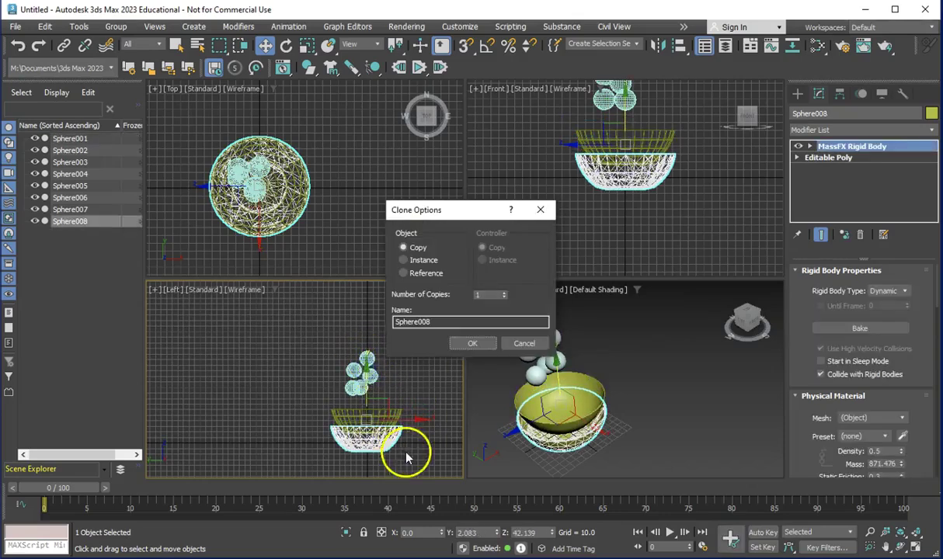
{"action": "left_click", "coordinate": [470, 342]}
{"action": "left_click_drag", "start_coordinate": [362, 375], "coordinate": [366, 393], "text": "shift"}
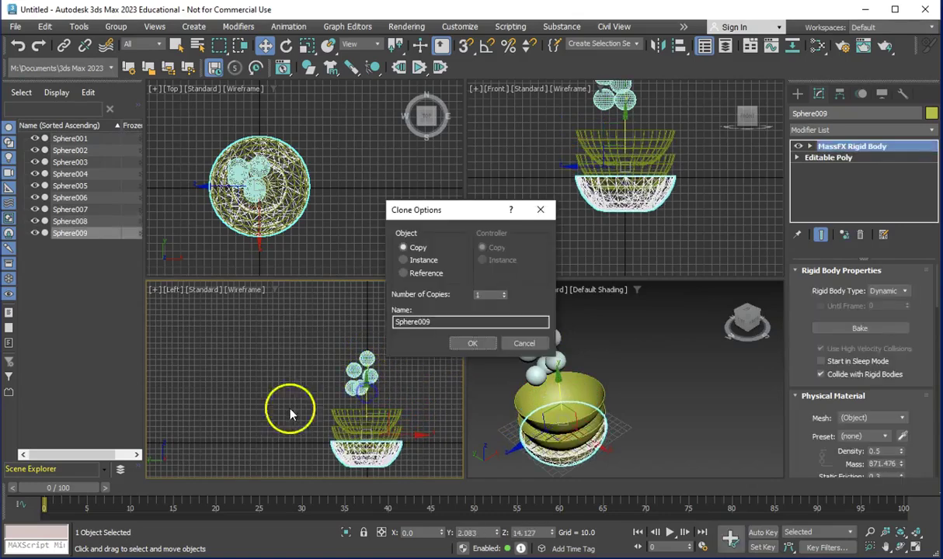
{"action": "left_click", "coordinate": [461, 343]}
- Select all spheres and bowls, raise them together well above the ground grid, and clear the selection
{"action": "scroll", "coordinate": [317, 379], "scroll_direction": "down", "scroll_amount": 2}
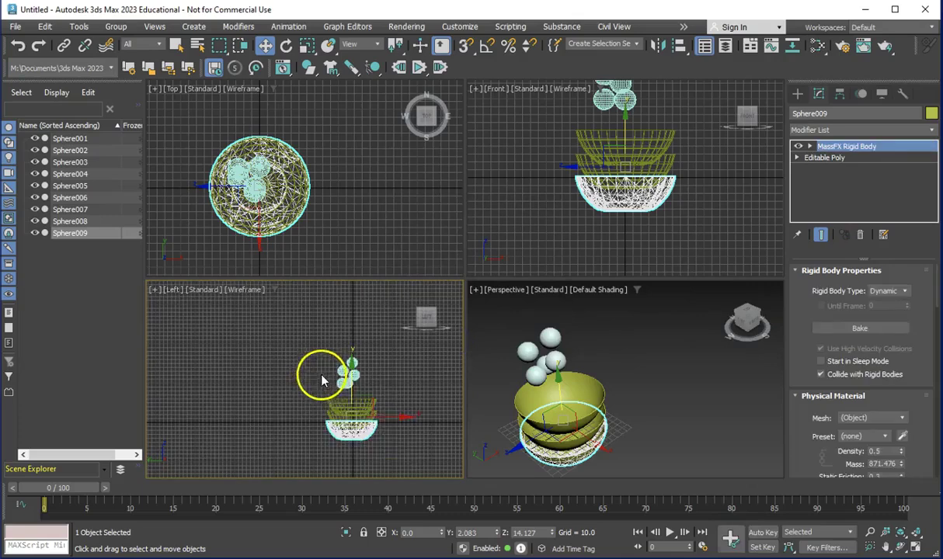
{"action": "left_click", "coordinate": [397, 457]}
{"action": "left_click_drag", "start_coordinate": [303, 349], "coordinate": [355, 299]}
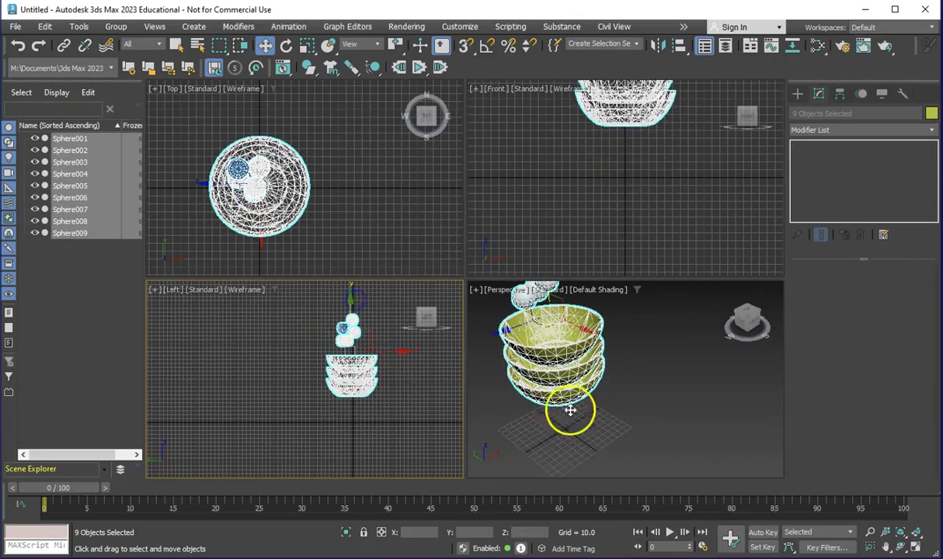
{"action": "scroll", "coordinate": [389, 416], "scroll_direction": "down", "scroll_amount": 2}
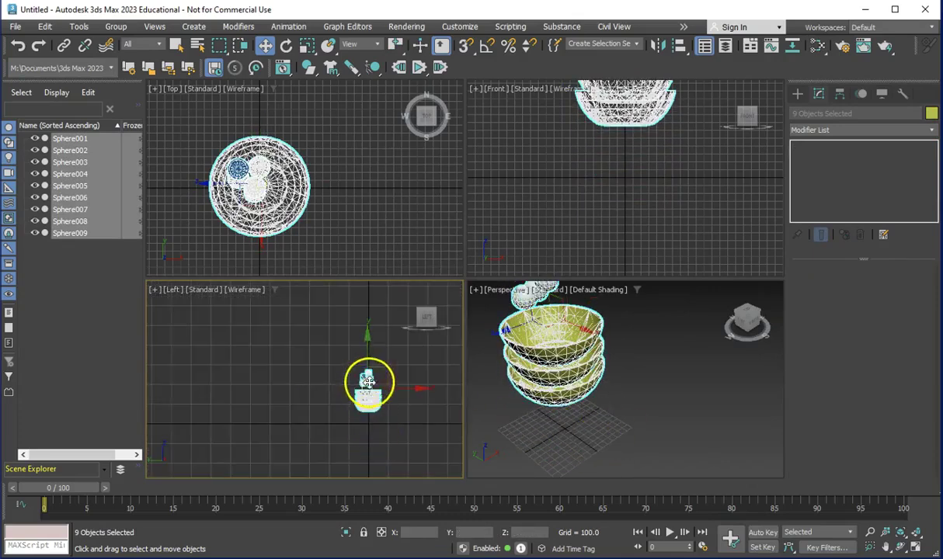
{"action": "scroll", "coordinate": [368, 381], "scroll_direction": "up", "scroll_amount": 2}
{"action": "left_click_drag", "start_coordinate": [367, 348], "coordinate": [368, 330]}
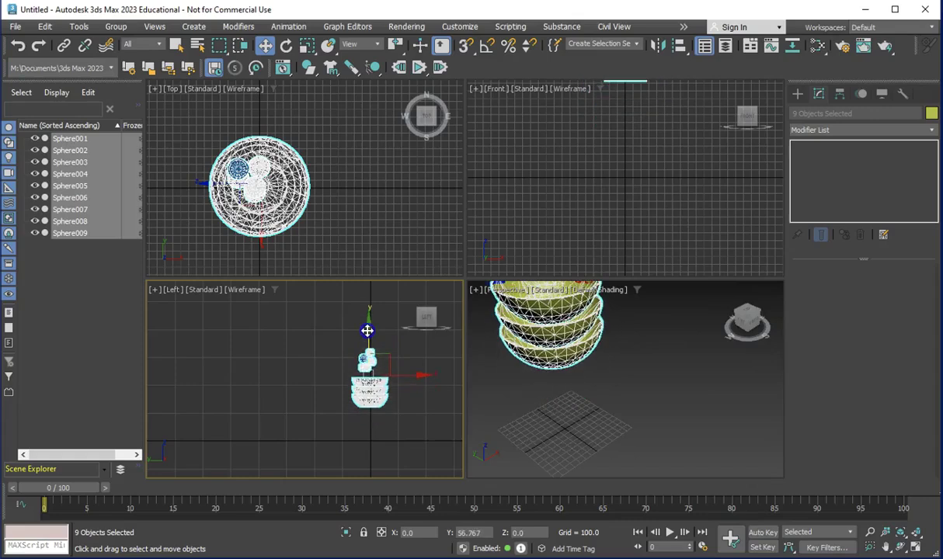
{"action": "scroll", "coordinate": [605, 422], "scroll_direction": "down", "scroll_amount": 2}
{"action": "scroll", "coordinate": [535, 412], "scroll_direction": "down", "scroll_amount": 1}
{"action": "scroll", "coordinate": [537, 417], "scroll_direction": "up", "scroll_amount": 2}
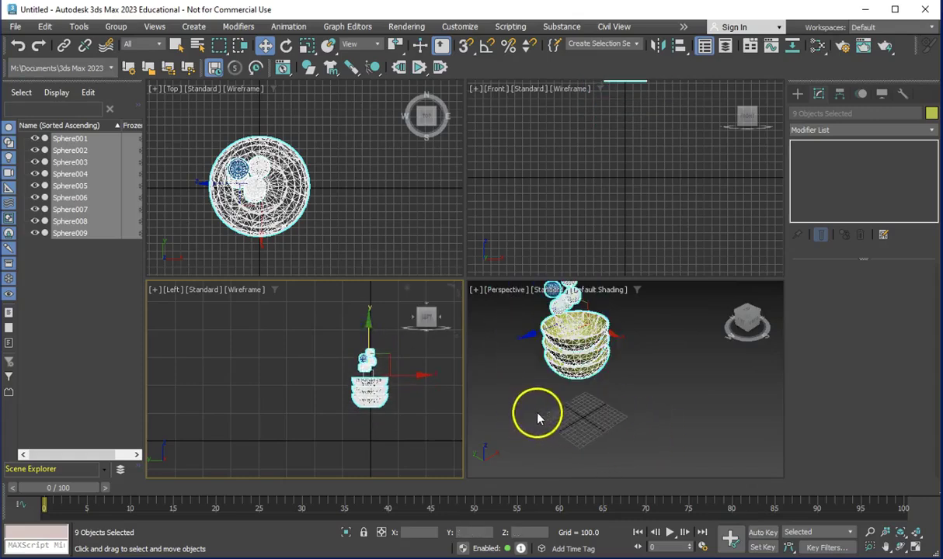
{"action": "left_click", "coordinate": [684, 427]}
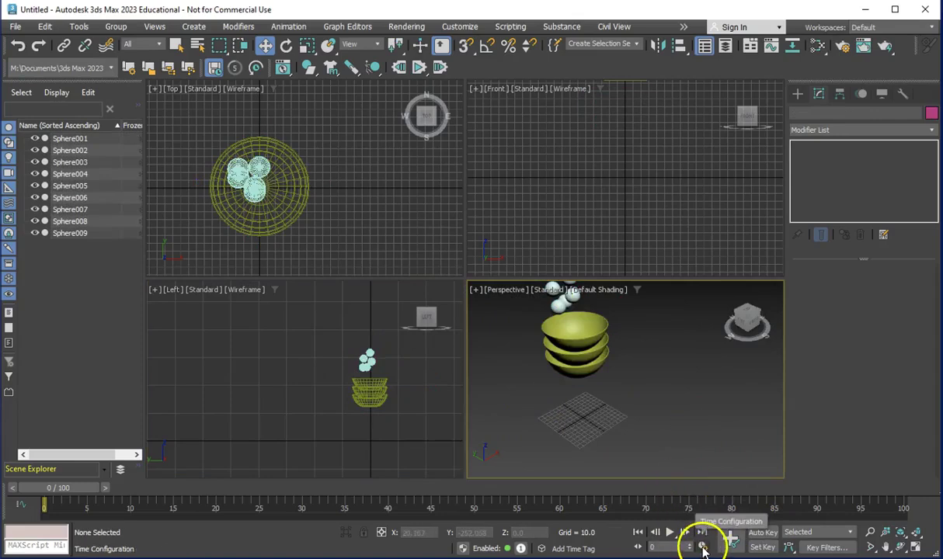
- Set the animation's End Time to 300 frames in Time Configuration
{"action": "left_click", "coordinate": [703, 547]}
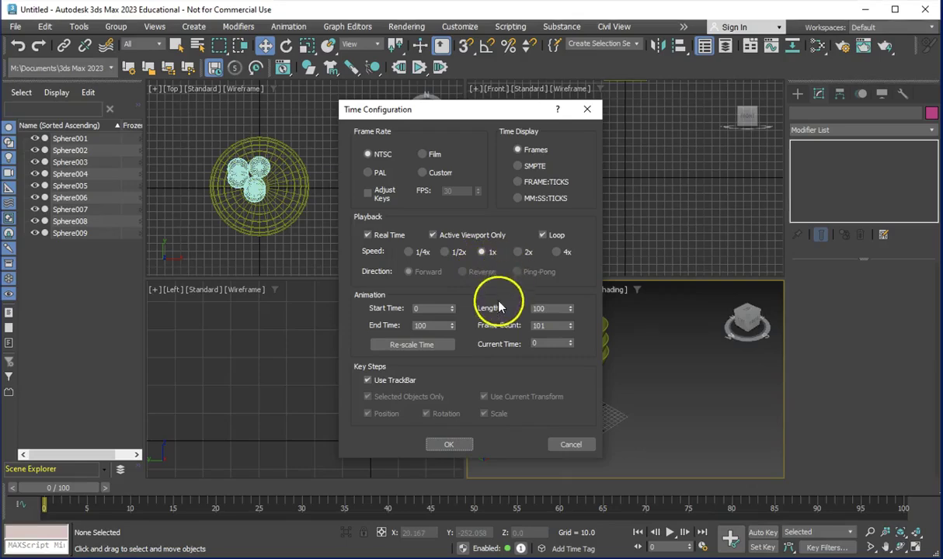
{"action": "left_click_drag", "start_coordinate": [438, 324], "coordinate": [394, 327]}
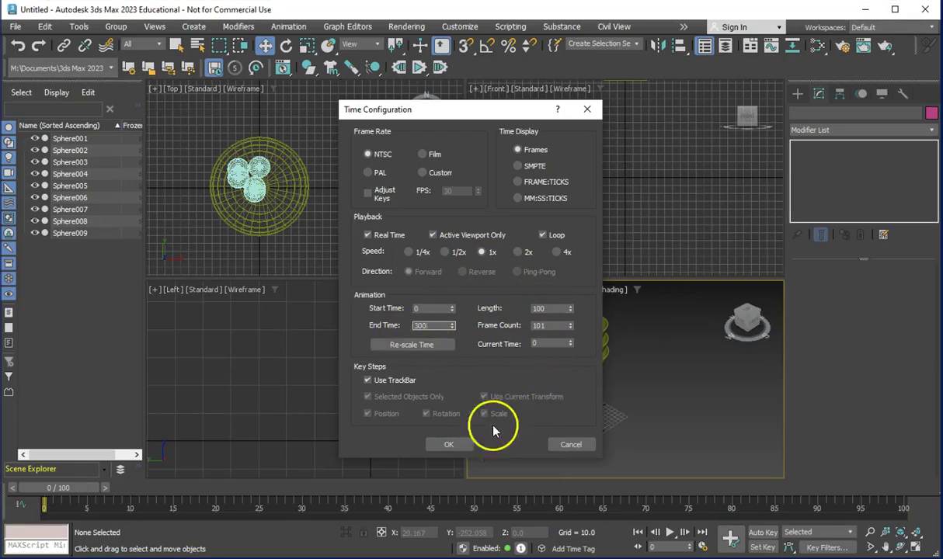
{"action": "left_click", "coordinate": [451, 444]}
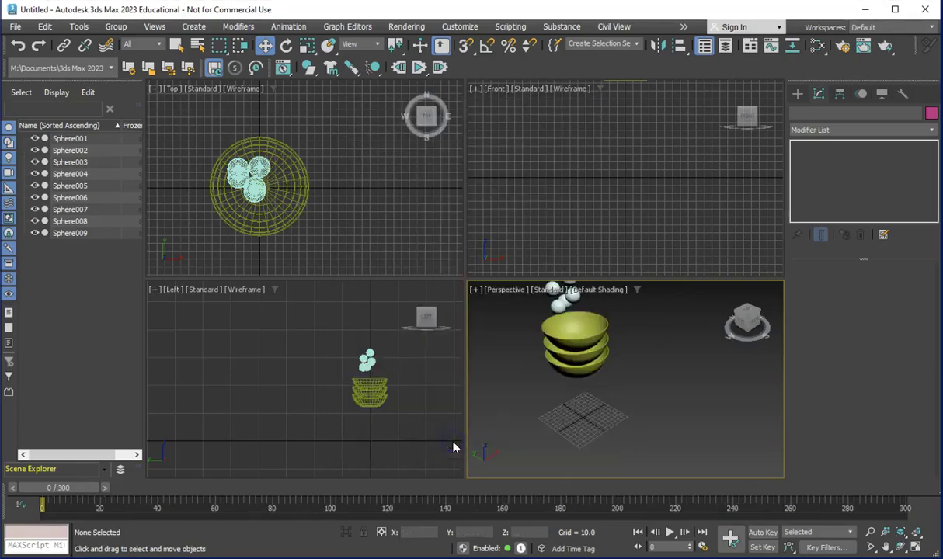
- Open the MassFX Tools, run the simulation of the falling bowls and spheres, and reset it to the start
{"action": "middle_click_drag", "start_coordinate": [526, 380], "coordinate": [596, 394], "text": "alt"}
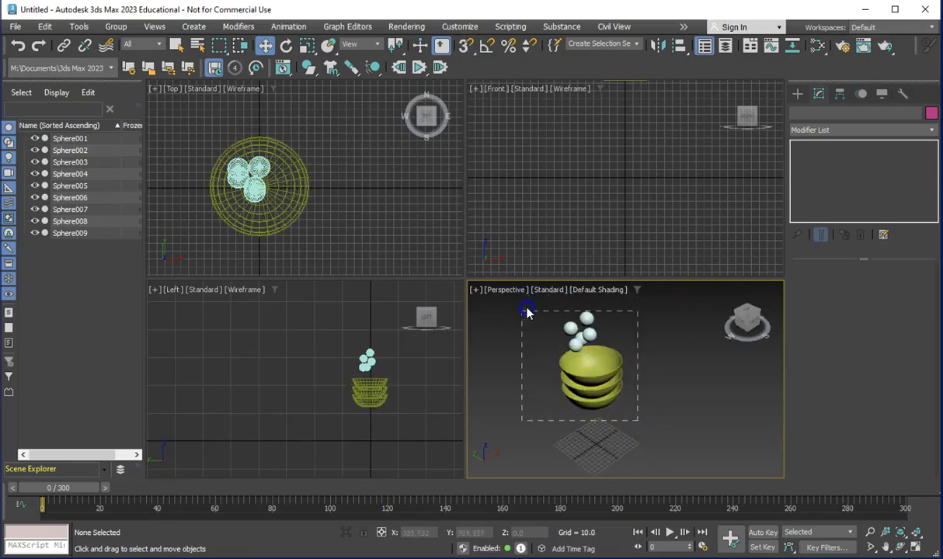
{"action": "left_click_drag", "start_coordinate": [527, 311], "coordinate": [531, 314]}
{"action": "left_click", "coordinate": [684, 376]}
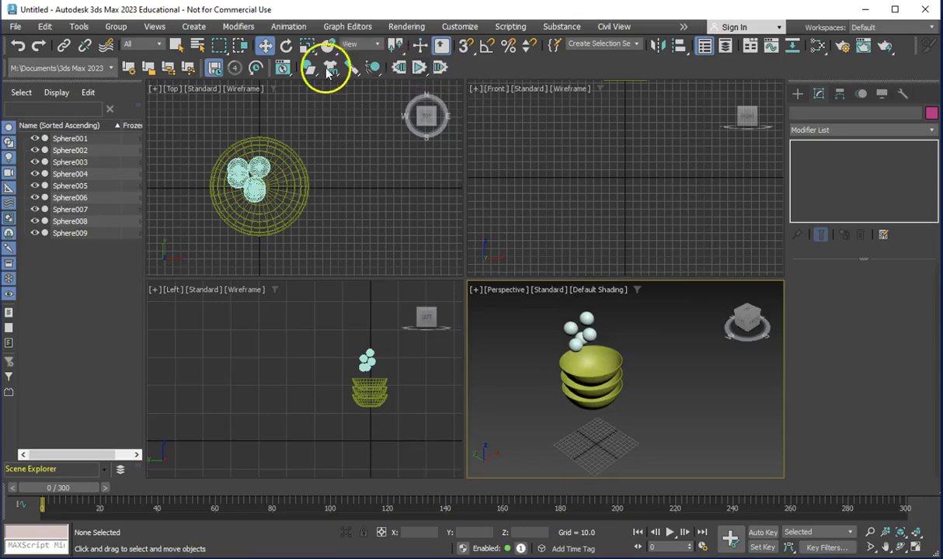
{"action": "left_click", "coordinate": [283, 68]}
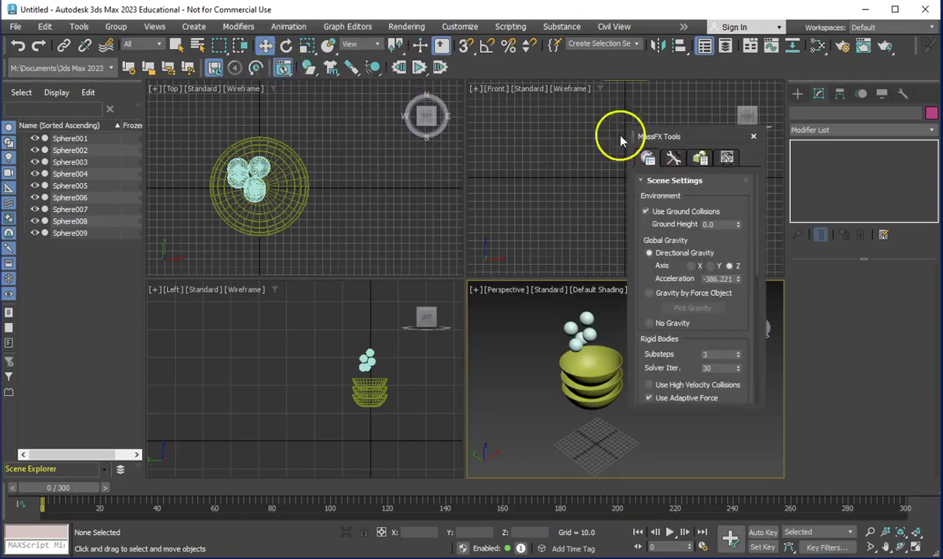
{"action": "left_click_drag", "start_coordinate": [710, 139], "coordinate": [304, 137]}
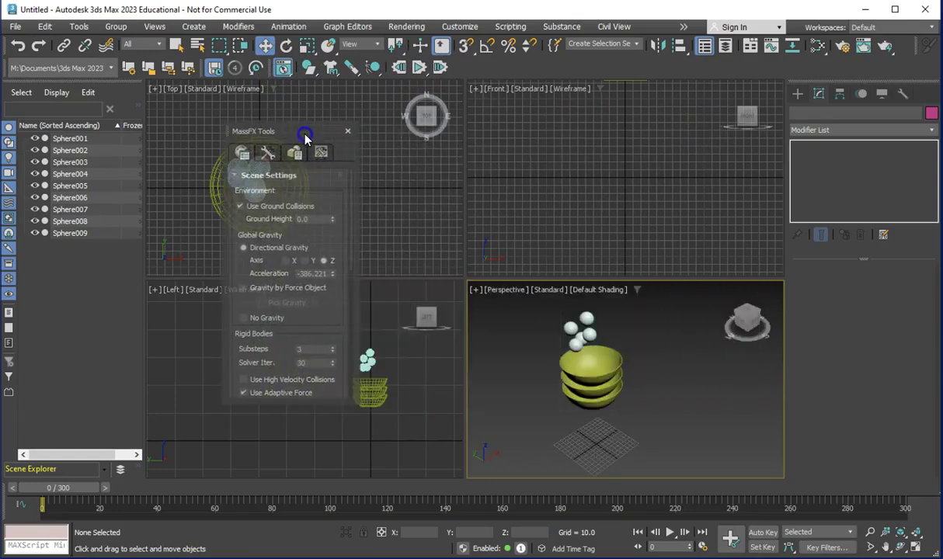
{"action": "left_click", "coordinate": [266, 155]}
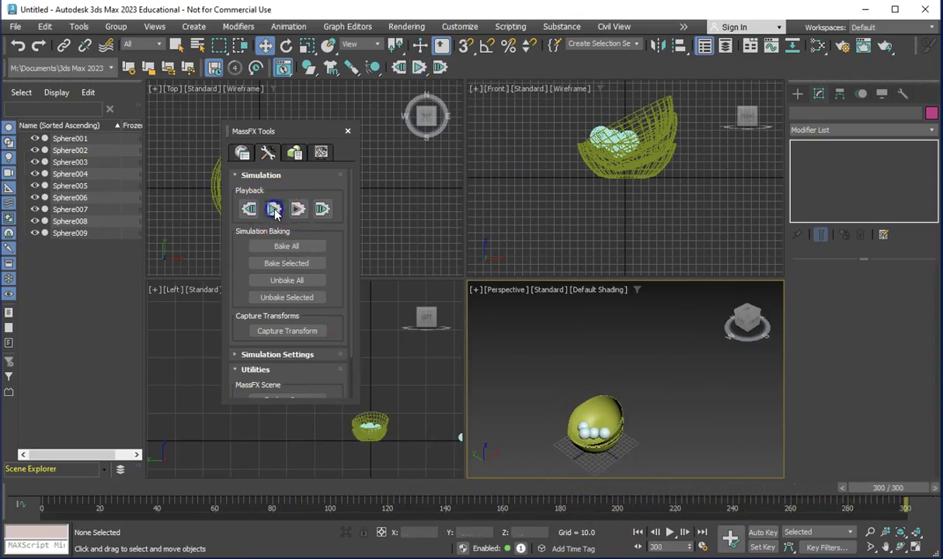
{"action": "left_click", "coordinate": [249, 210]}
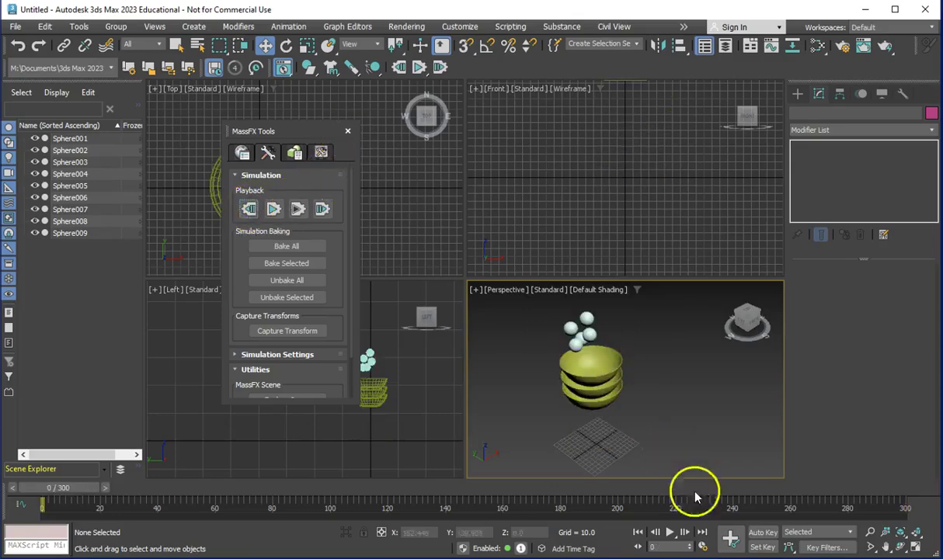
- Shorten the animation by setting its End Time to 200 frames in Time Configuration
{"action": "left_click", "coordinate": [702, 549]}
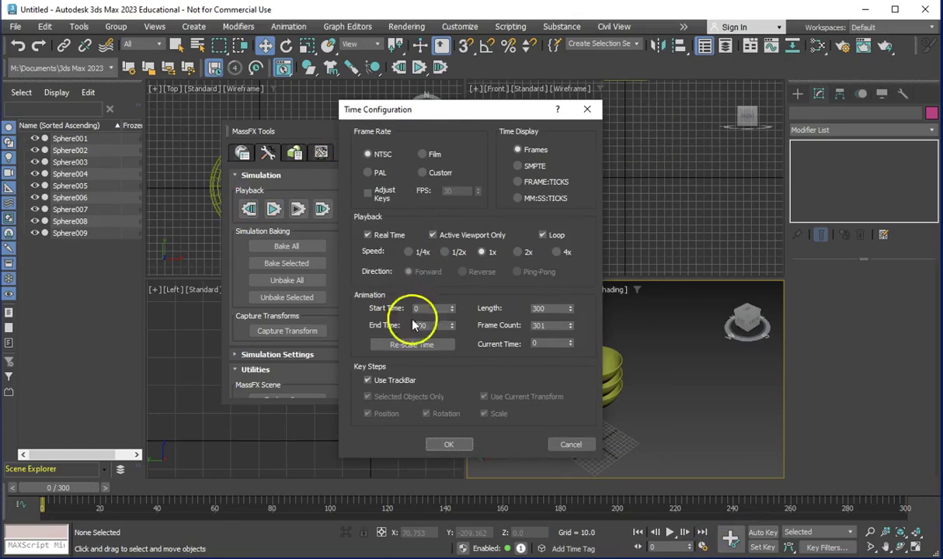
{"action": "left_click_drag", "start_coordinate": [440, 324], "coordinate": [408, 324]}
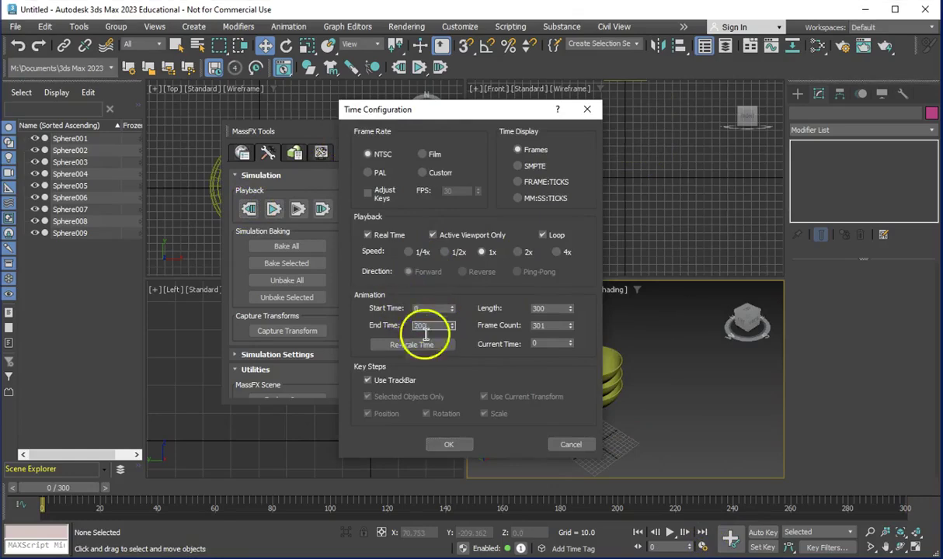
{"action": "left_click", "coordinate": [448, 444]}
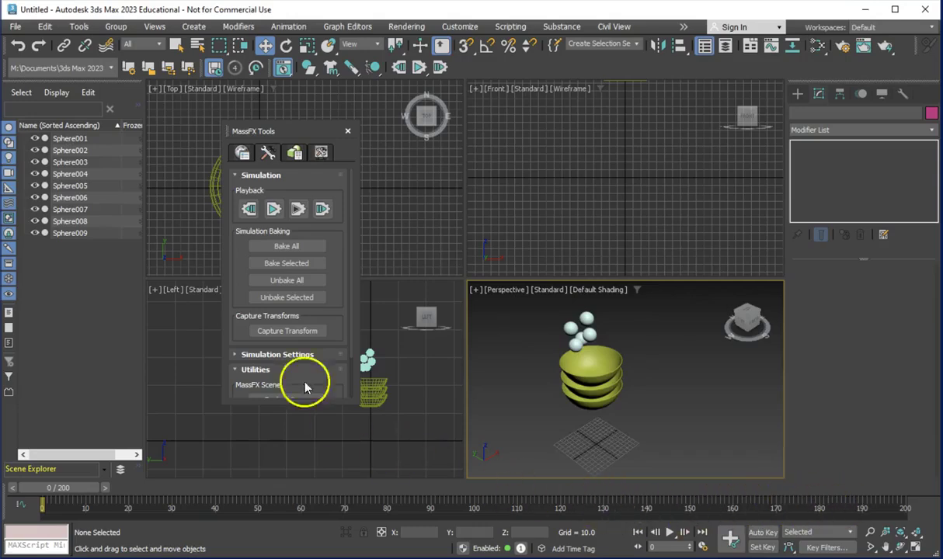
- Bake the MassFX simulation of all bowls and spheres, and play the baked animation in the Perspective view
{"action": "left_click", "coordinate": [292, 249]}
{"action": "left_click", "coordinate": [286, 246]}
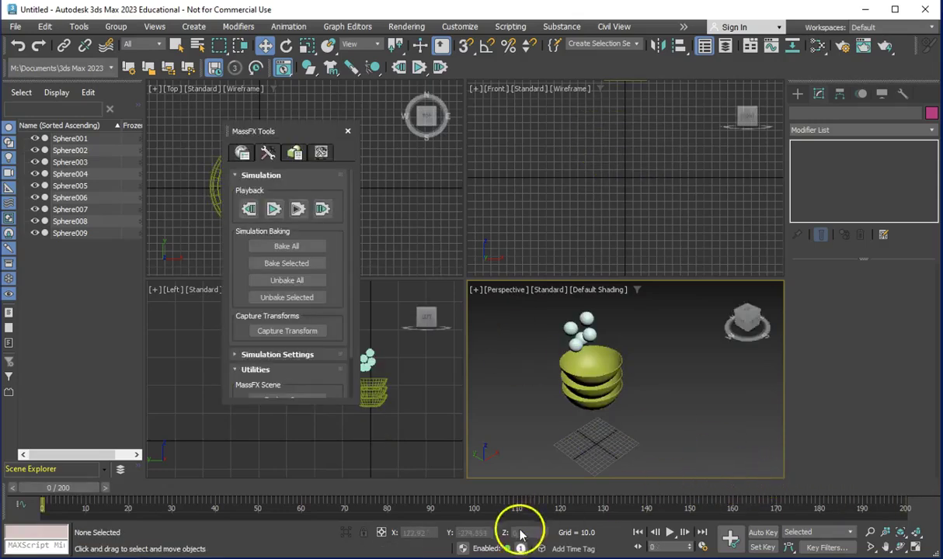
{"action": "left_click", "coordinate": [669, 533]}
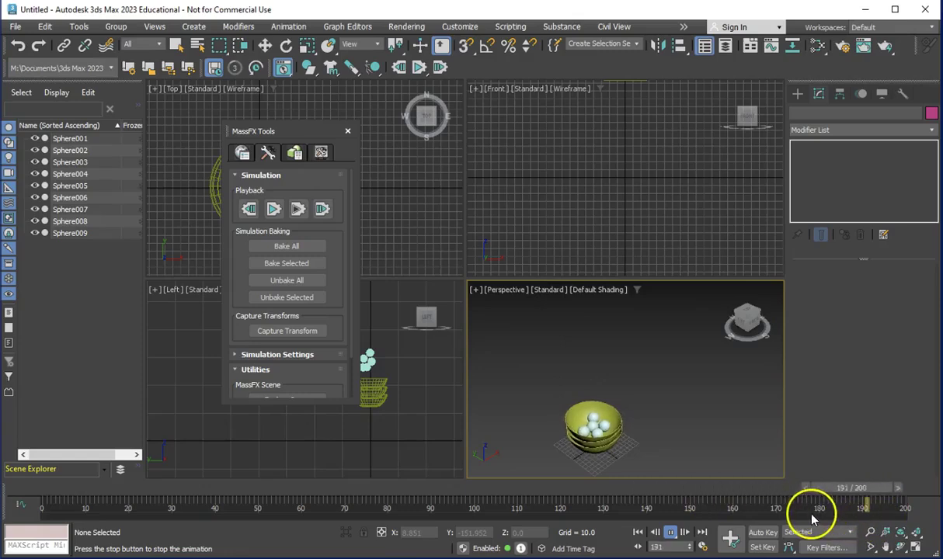
{"action": "left_click", "coordinate": [673, 533]}
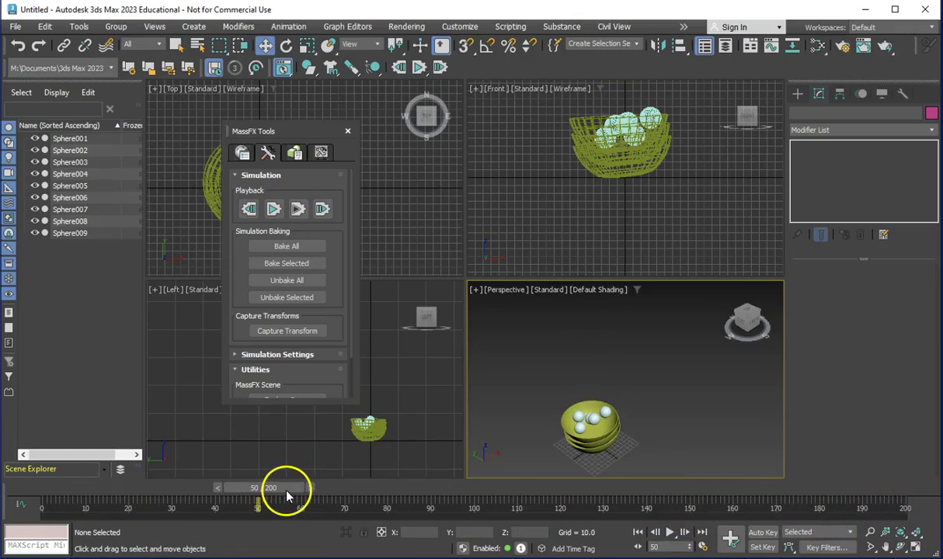
- Scrub the baked animation to frame 200 and close the MassFX Tools
{"action": "left_click_drag", "start_coordinate": [287, 490], "coordinate": [914, 488]}
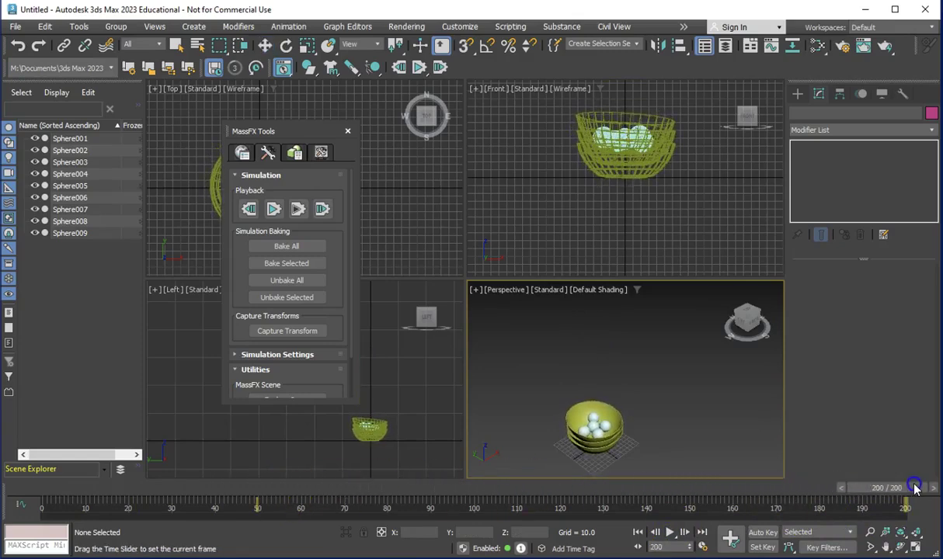
{"action": "key", "text": "w"}
{"action": "left_click", "coordinate": [614, 453]}
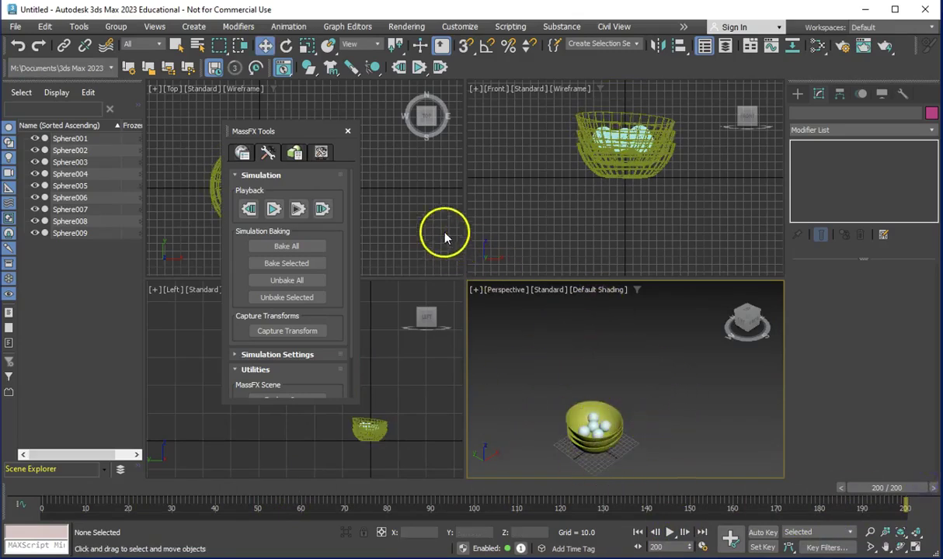
{"action": "left_click", "coordinate": [347, 130]}
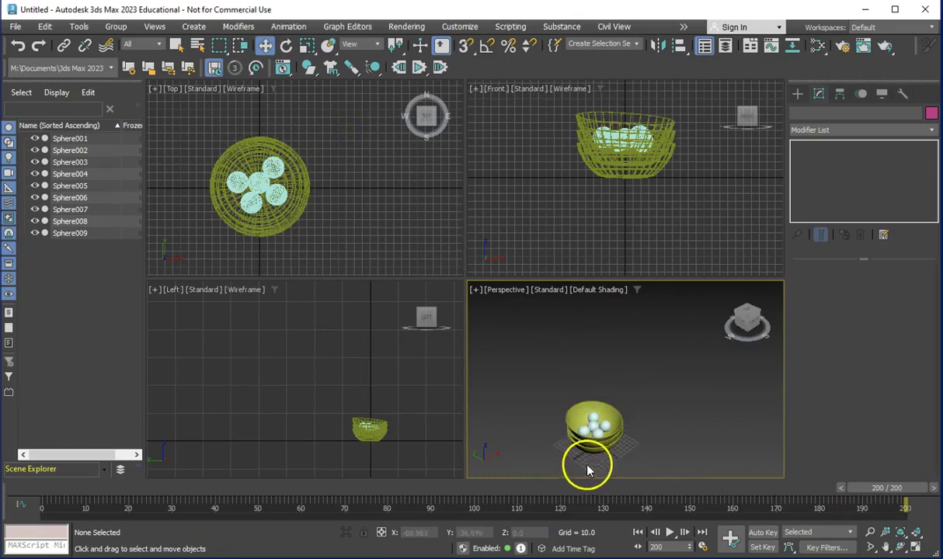
- Examine the stacked bowls and spheres up close, check the rear sphere's MassFX Rigid Body physical material settings, and clear the selection
{"action": "scroll", "coordinate": [588, 469], "scroll_direction": "up", "scroll_amount": 5}
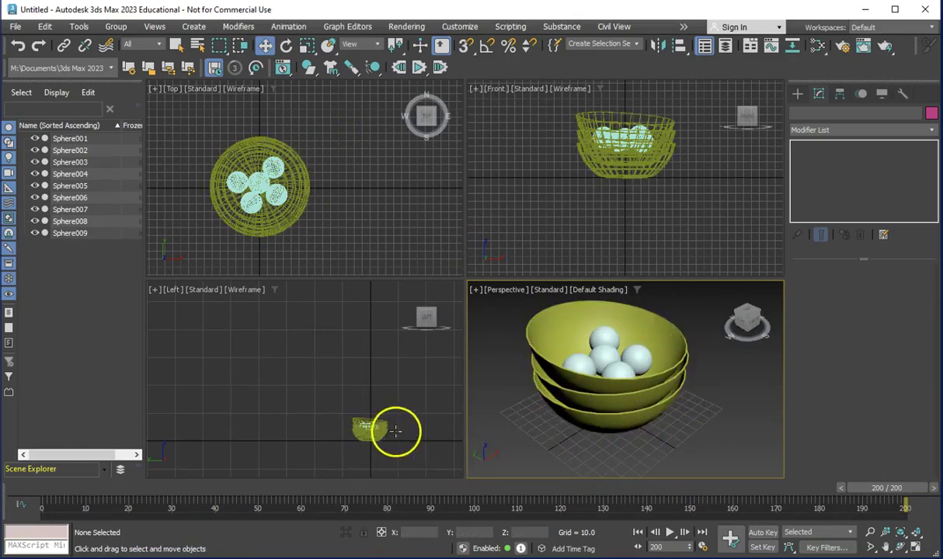
{"action": "scroll", "coordinate": [396, 431], "scroll_direction": "up", "scroll_amount": 5}
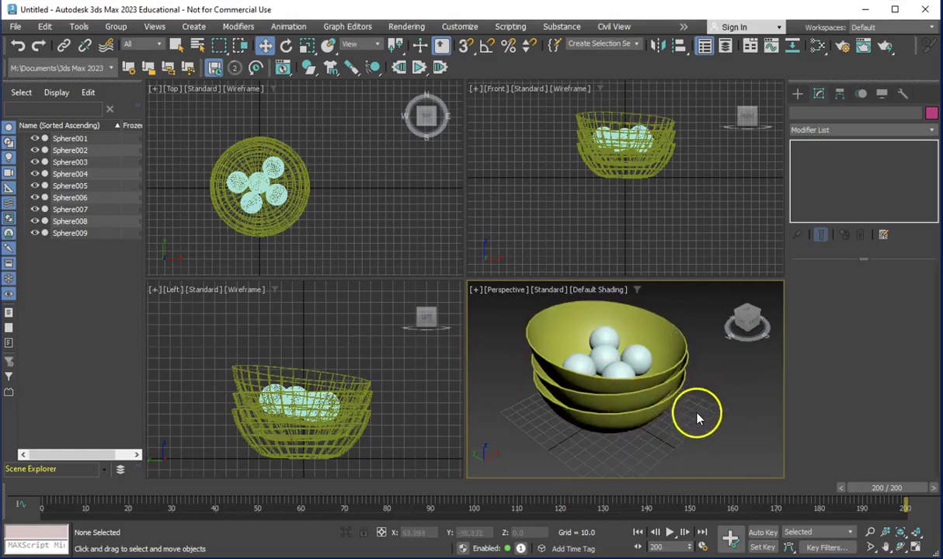
{"action": "scroll", "coordinate": [656, 406], "scroll_direction": "down", "scroll_amount": 3}
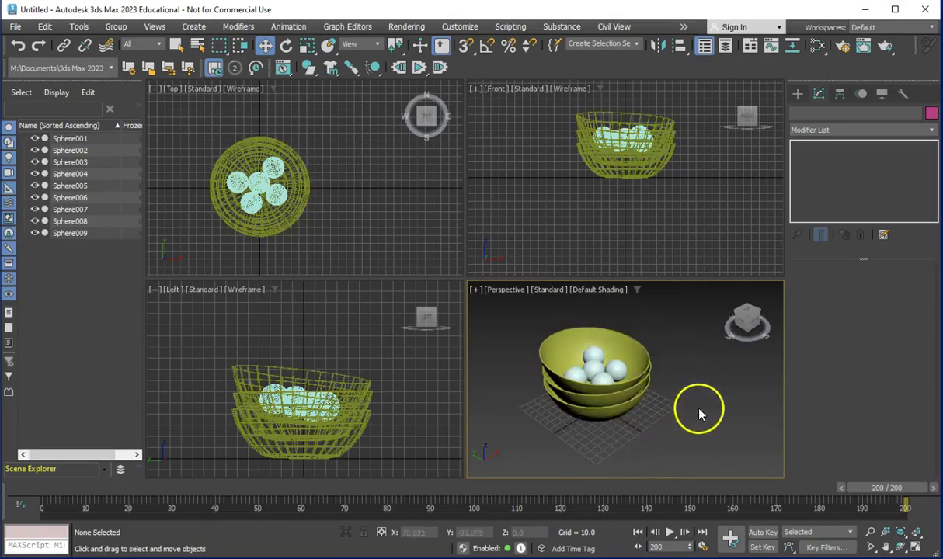
{"action": "left_click", "coordinate": [665, 414]}
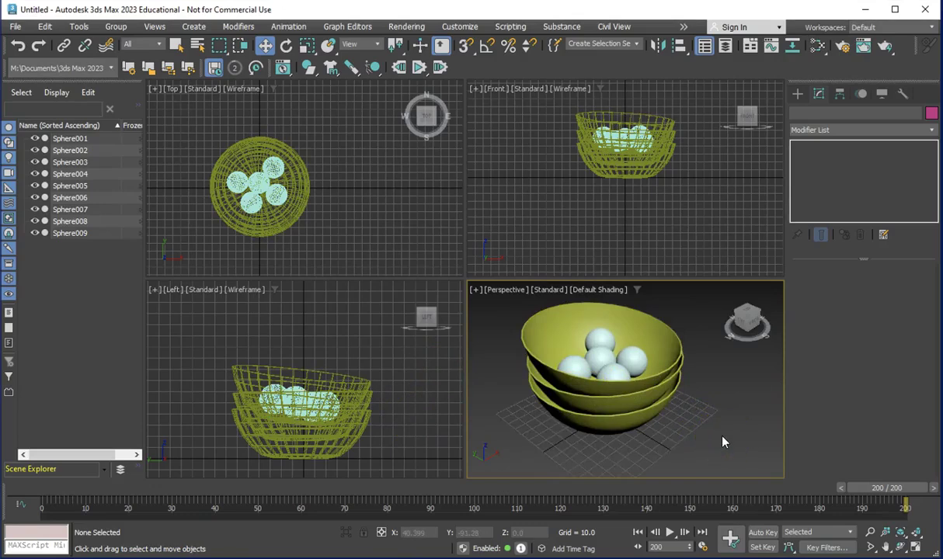
{"action": "left_click", "coordinate": [595, 346]}
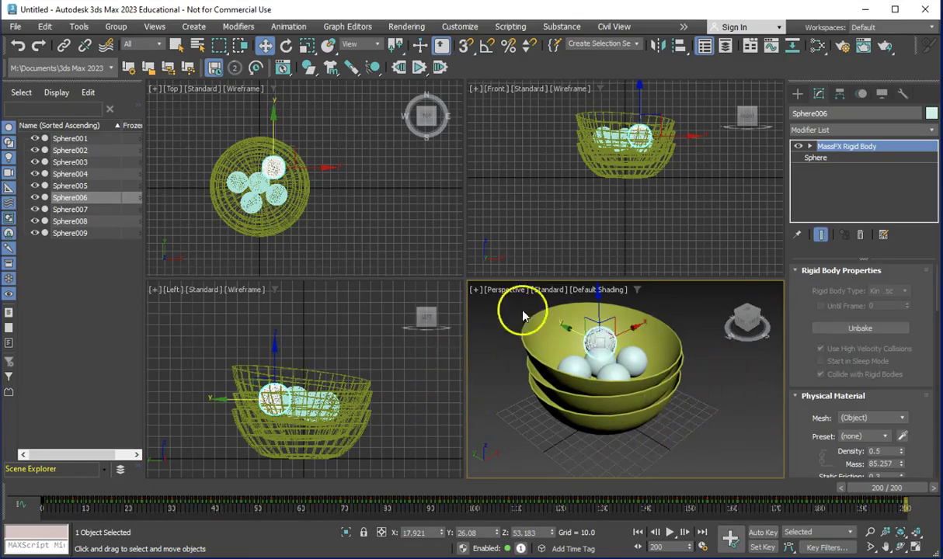
{"action": "scroll", "coordinate": [858, 450], "scroll_direction": "down", "scroll_amount": 4}
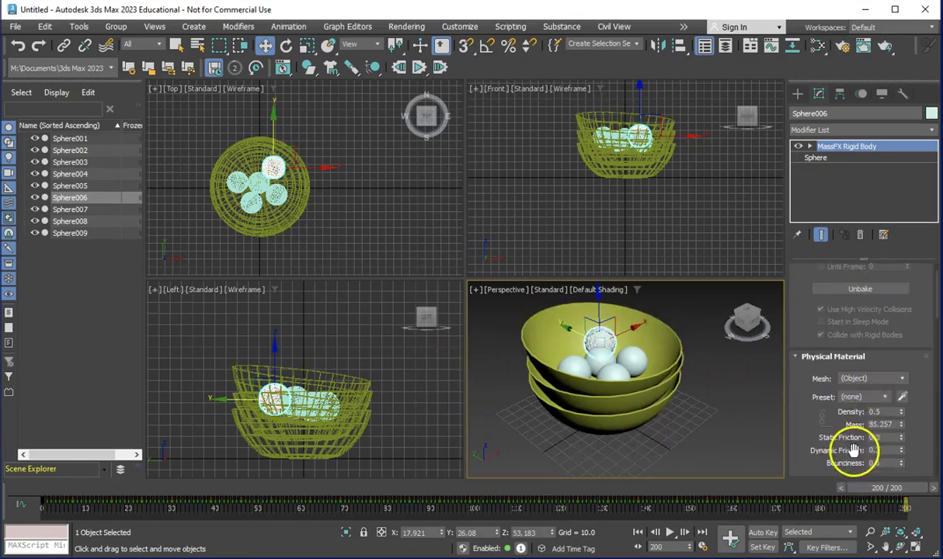
{"action": "scroll", "coordinate": [842, 457], "scroll_direction": "down", "scroll_amount": 1}
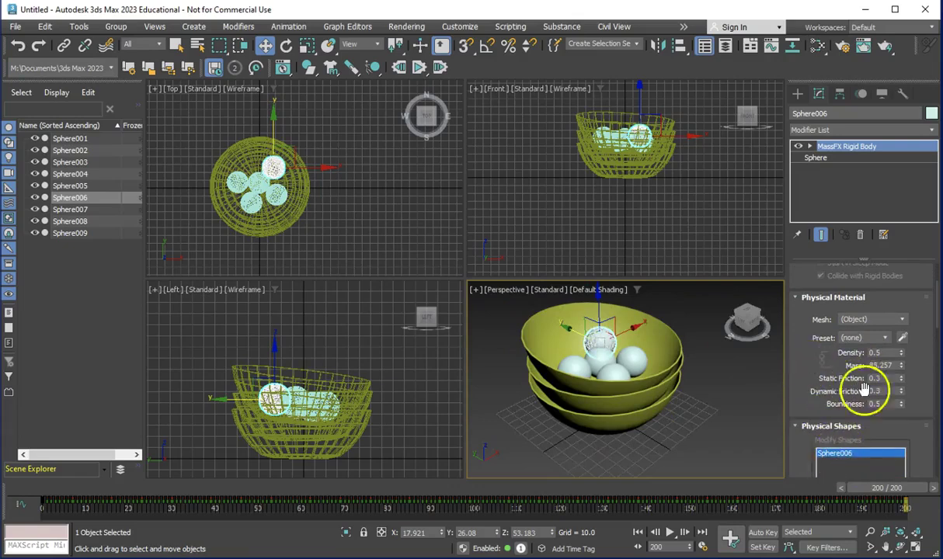
{"action": "left_click", "coordinate": [707, 387]}
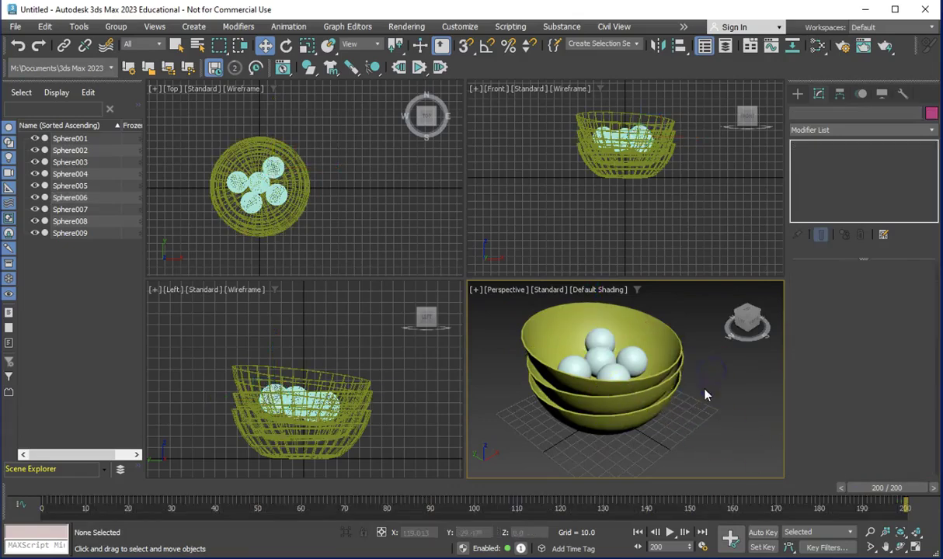